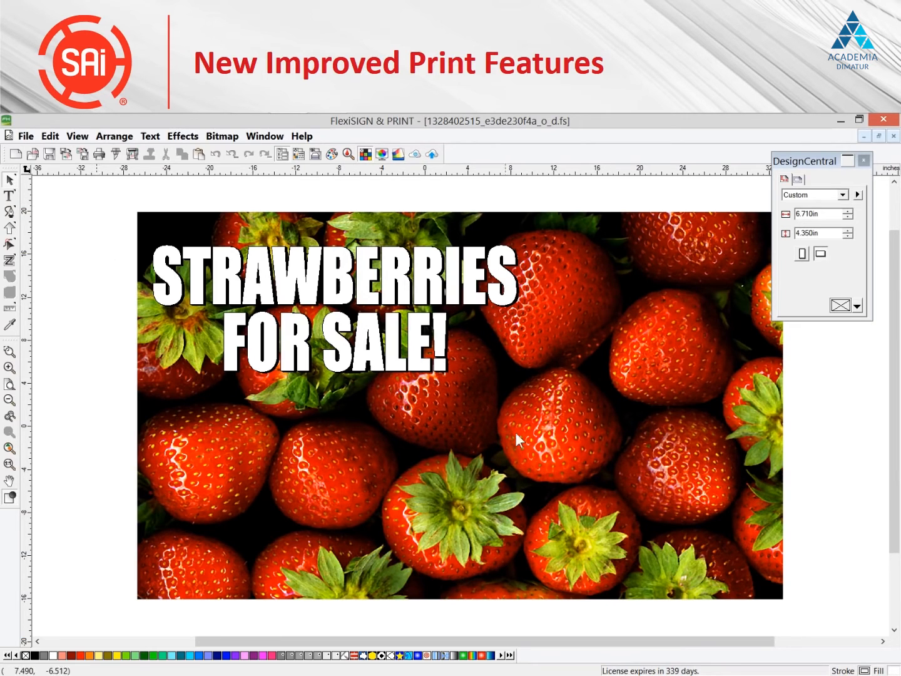
Send the strawberry banner to the VJ-1638 in Hold in list mode and close RIP and Print
click(132, 153)
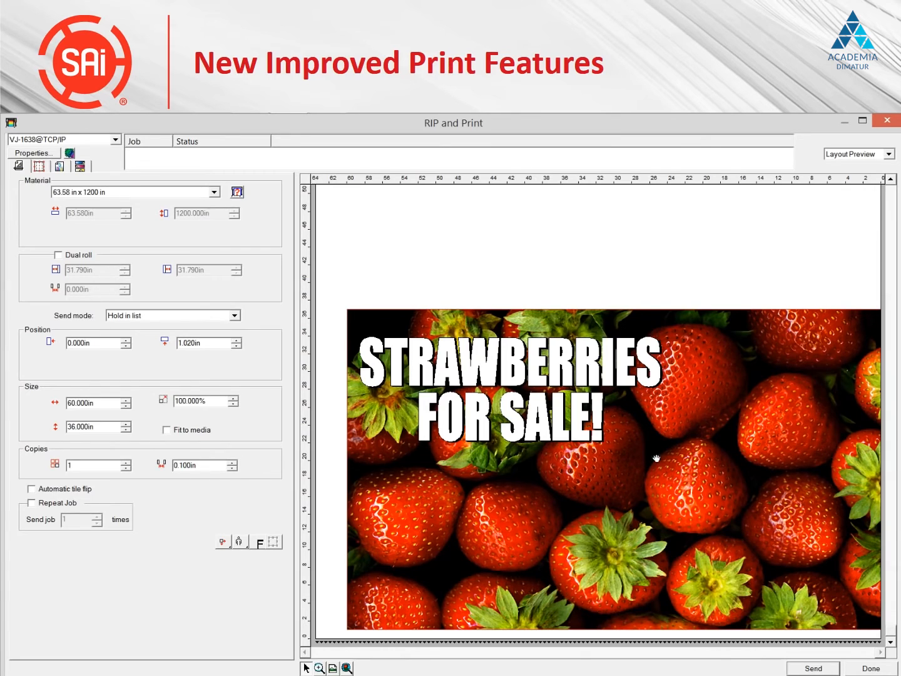
click(870, 668)
click(871, 668)
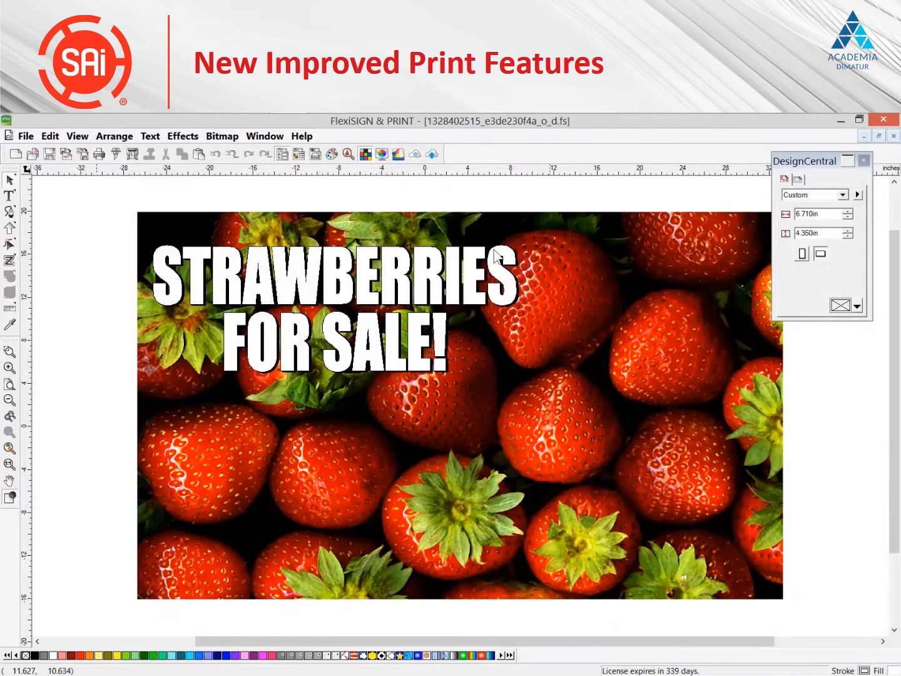
Switch to Production Manager, open the job properties of the held strawberry job on the Mutoh VJ-1638 and maximize the window
click(326, 128)
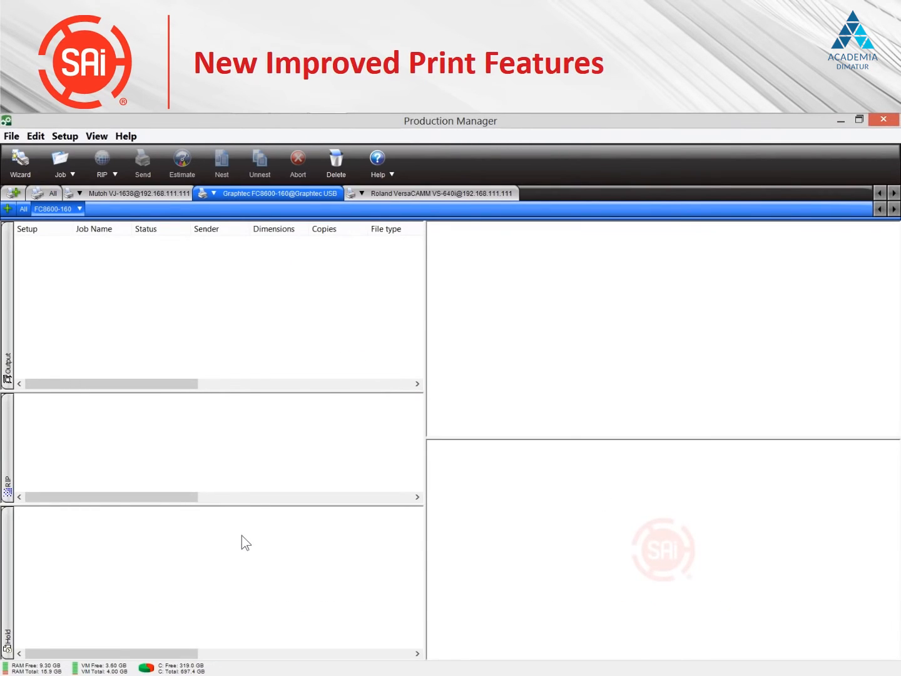
click(150, 195)
click(154, 517)
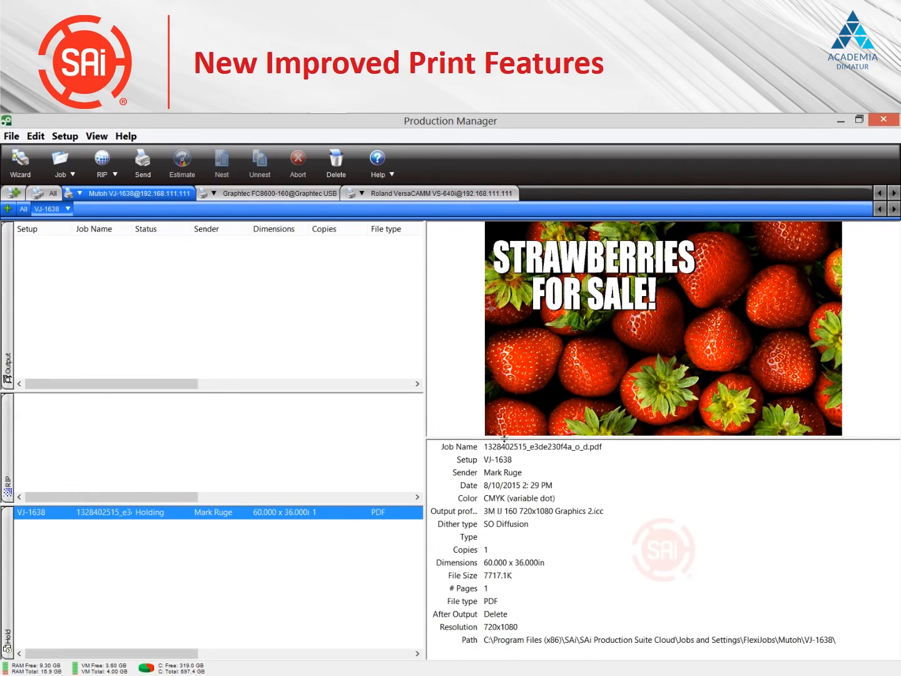
double_click(115, 512)
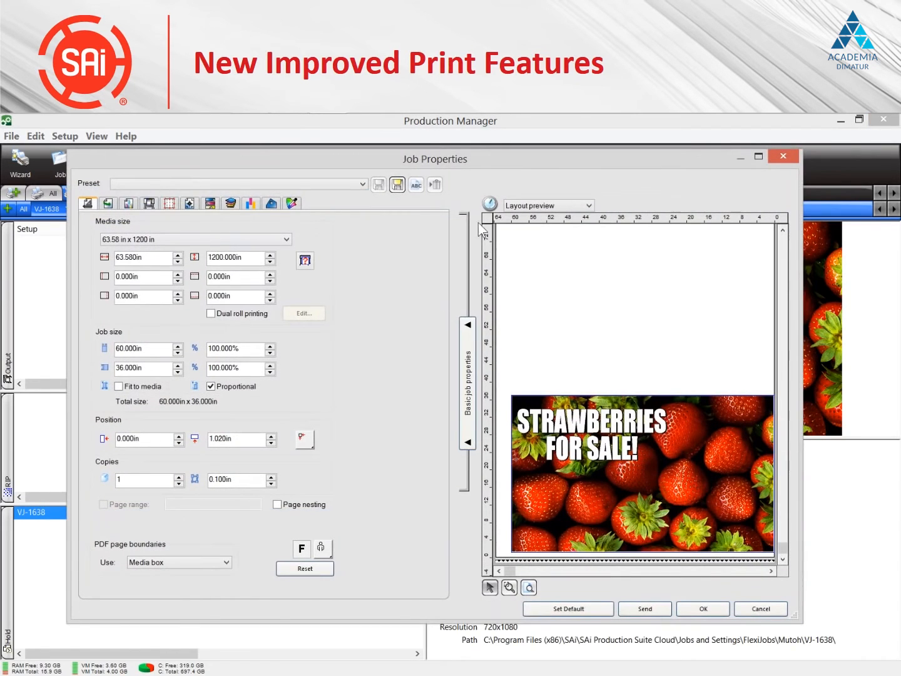
double_click(480, 162)
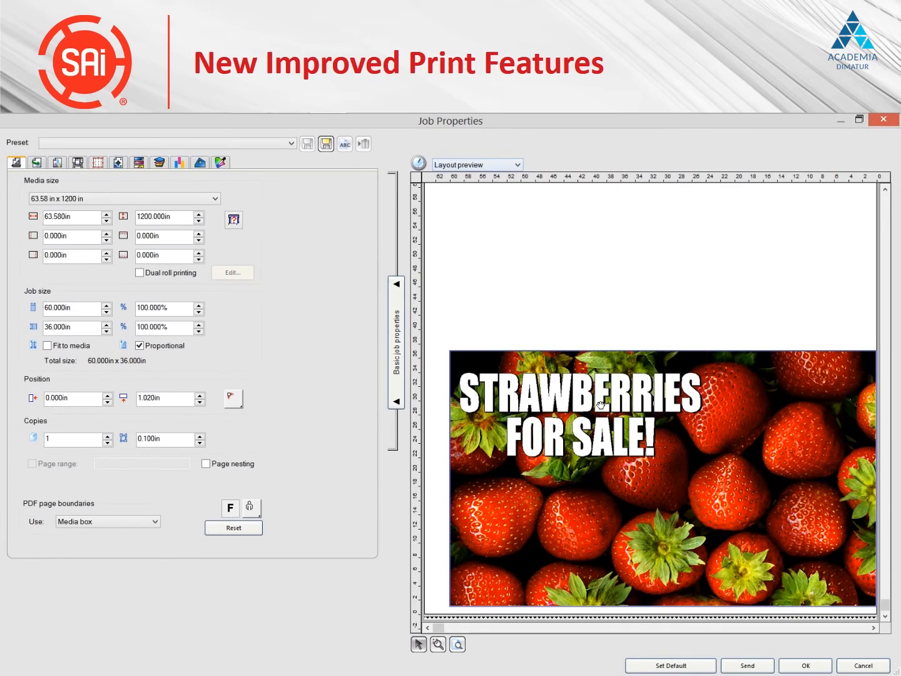
Enable grommets in the job's finishing options and set the vertical number to 3
click(201, 161)
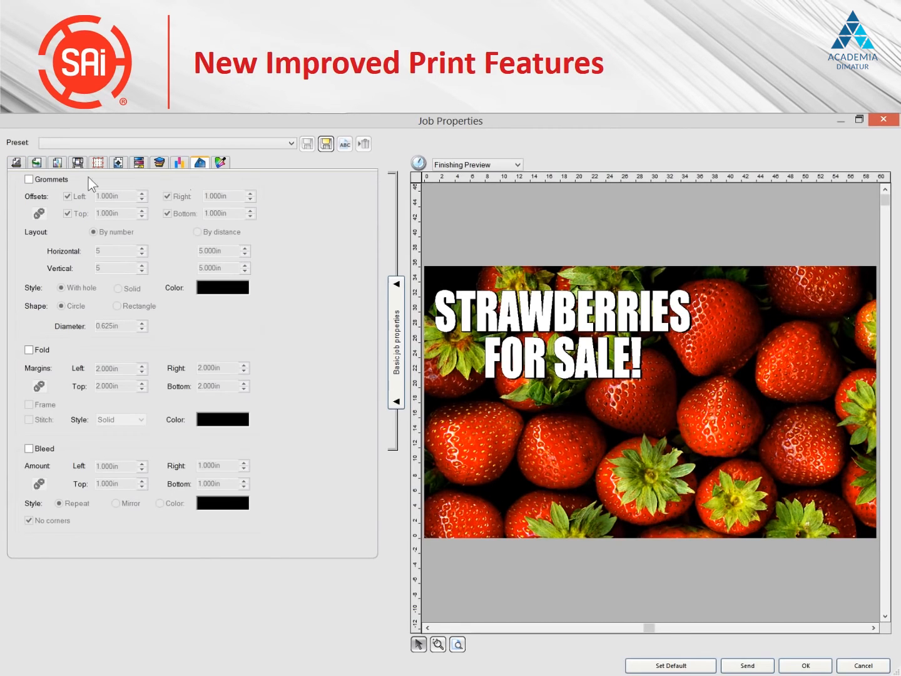
click(29, 179)
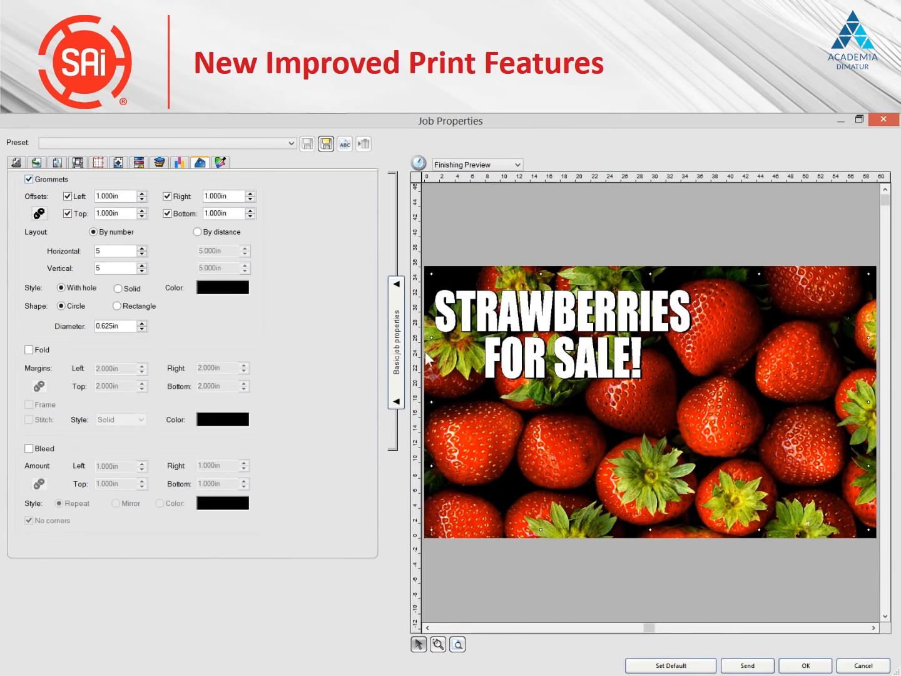
drag(127, 326, 77, 326)
double_click(143, 271)
Enable a fold with 2 in margins on all sides, including a frame and a solid stitch
click(28, 350)
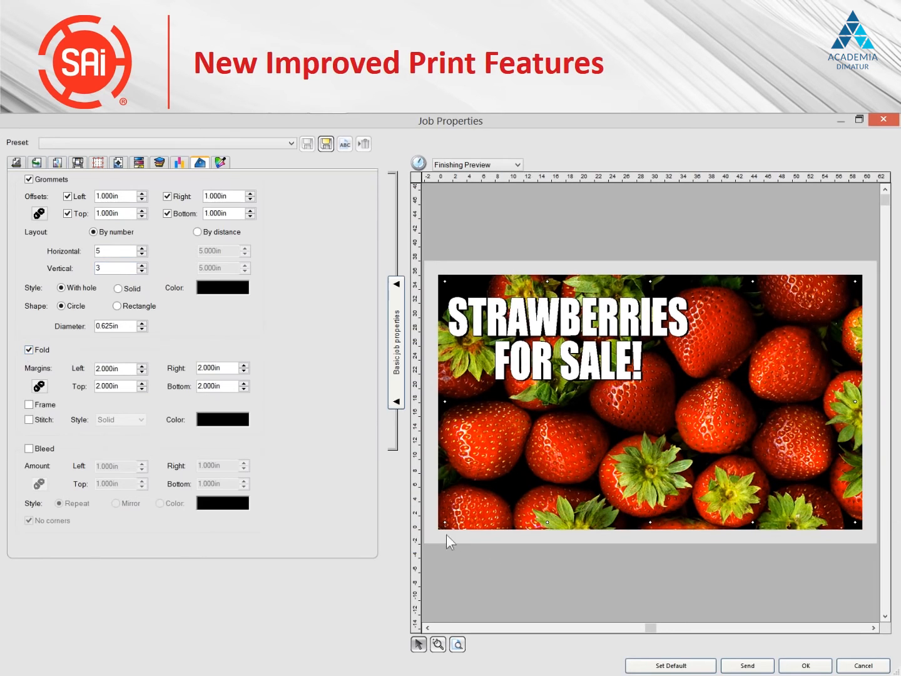
click(29, 405)
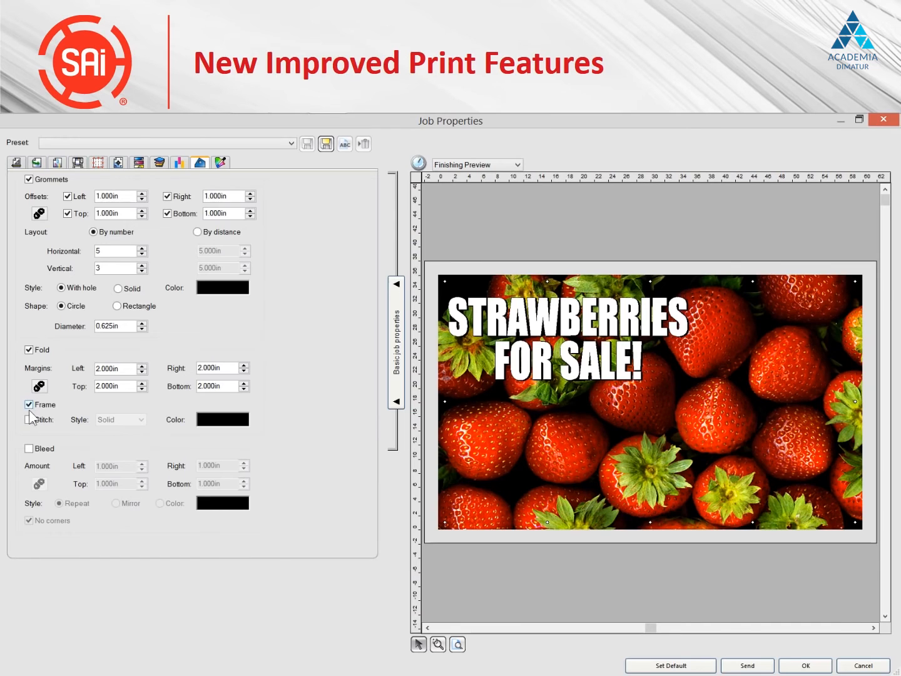
click(29, 420)
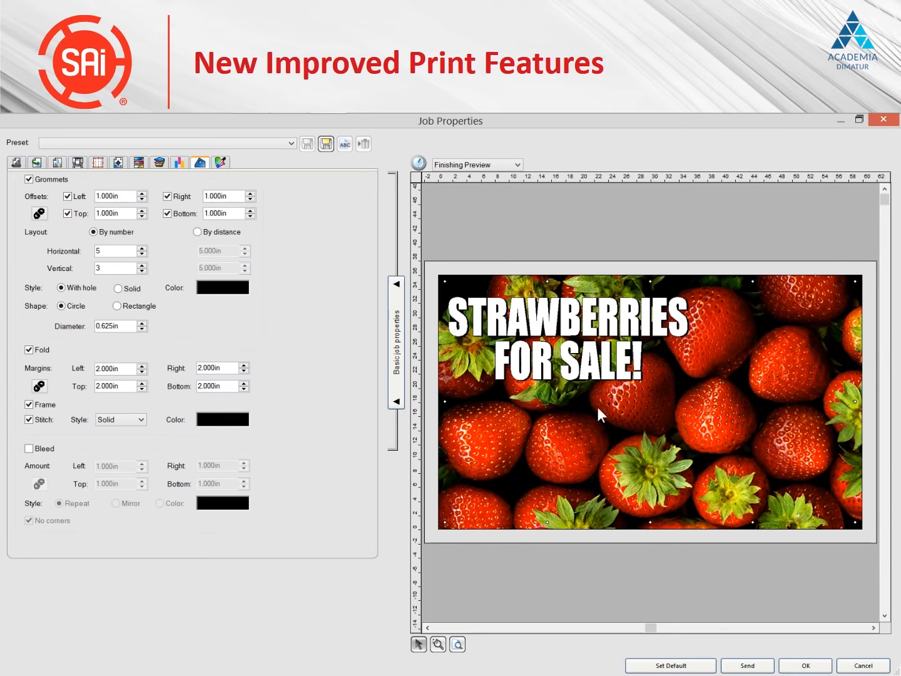
Change the stitch color to white
click(207, 417)
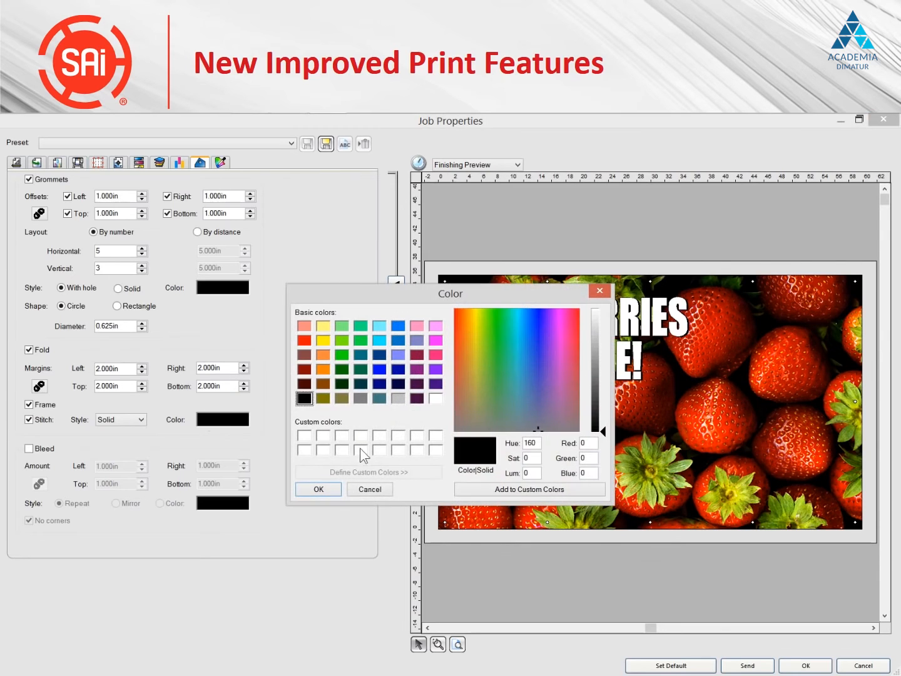
click(437, 397)
click(319, 489)
Enable a 1 in bleed in Repeat style and set the stitch color to black
click(28, 449)
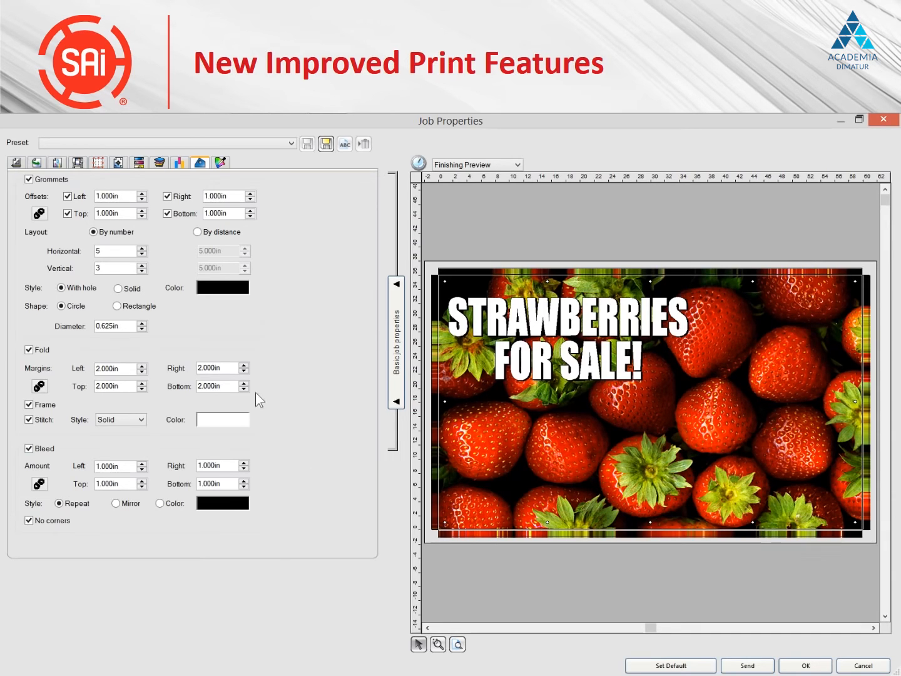
click(236, 420)
click(304, 398)
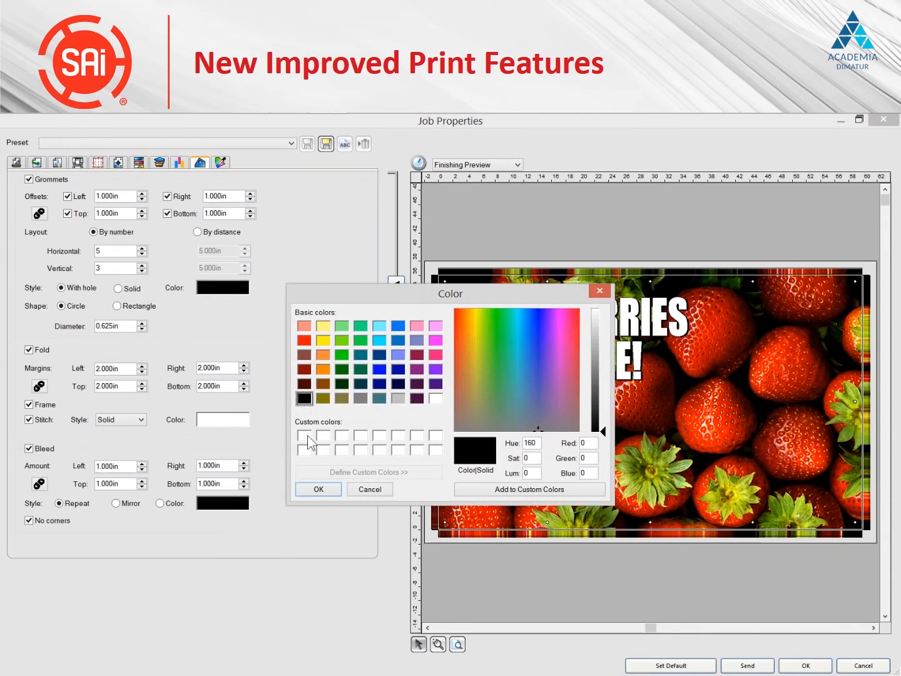
click(319, 489)
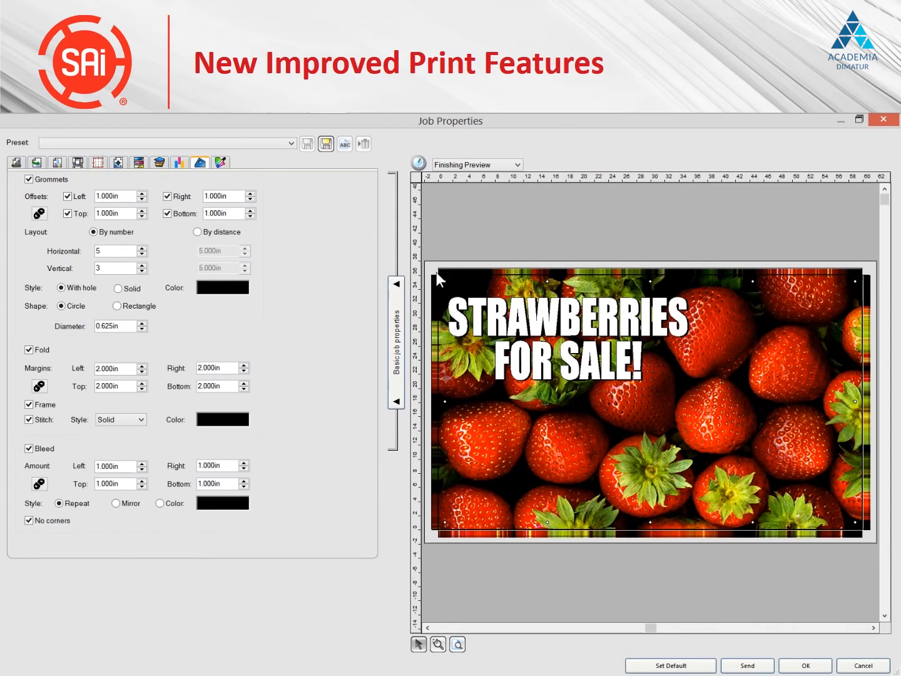
Try the bleed without No corners, turn No corners back on and apply the job properties
click(28, 520)
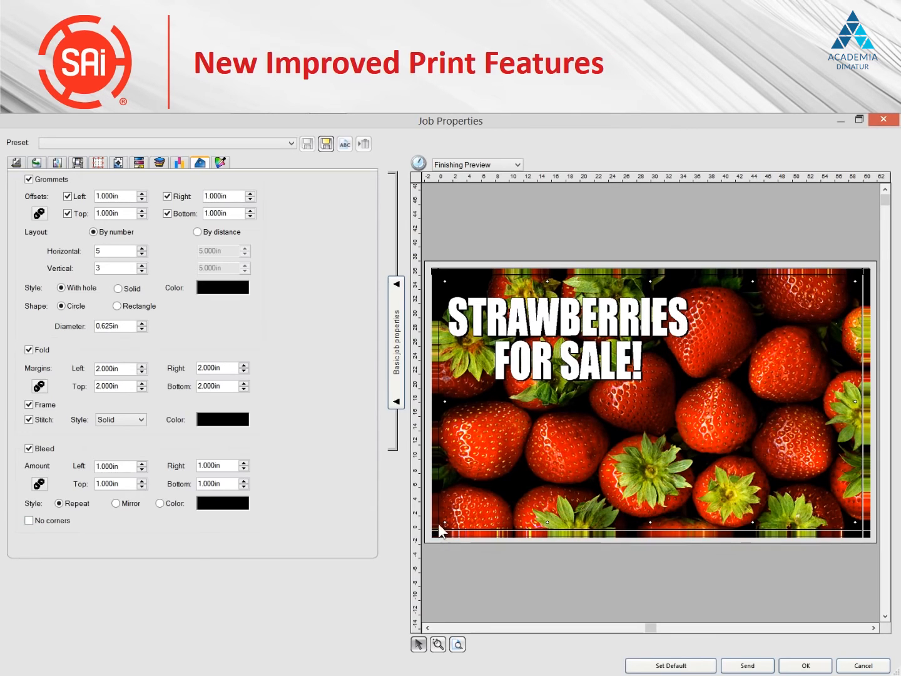
click(29, 521)
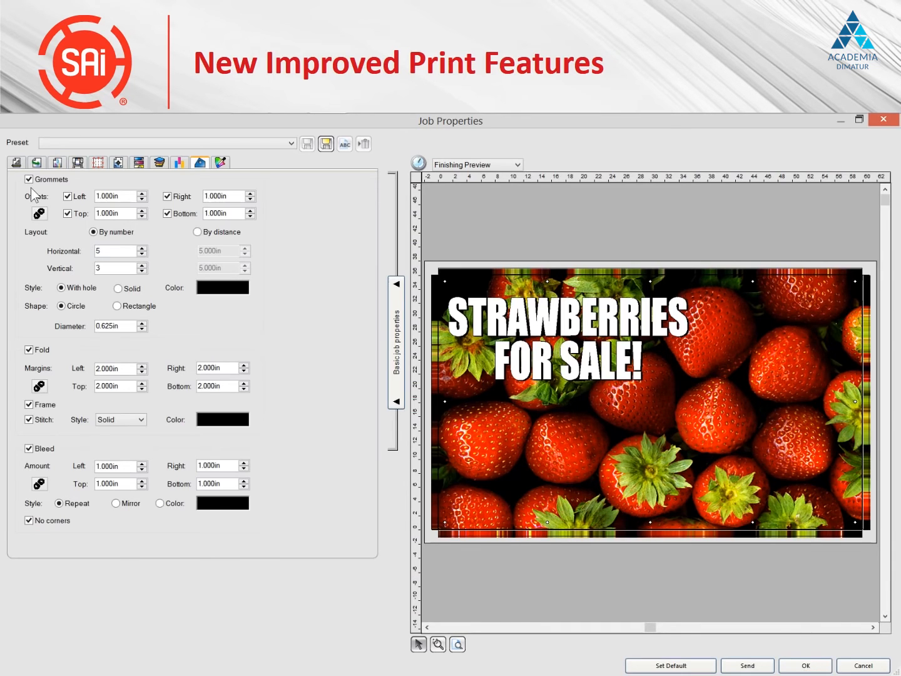
click(806, 666)
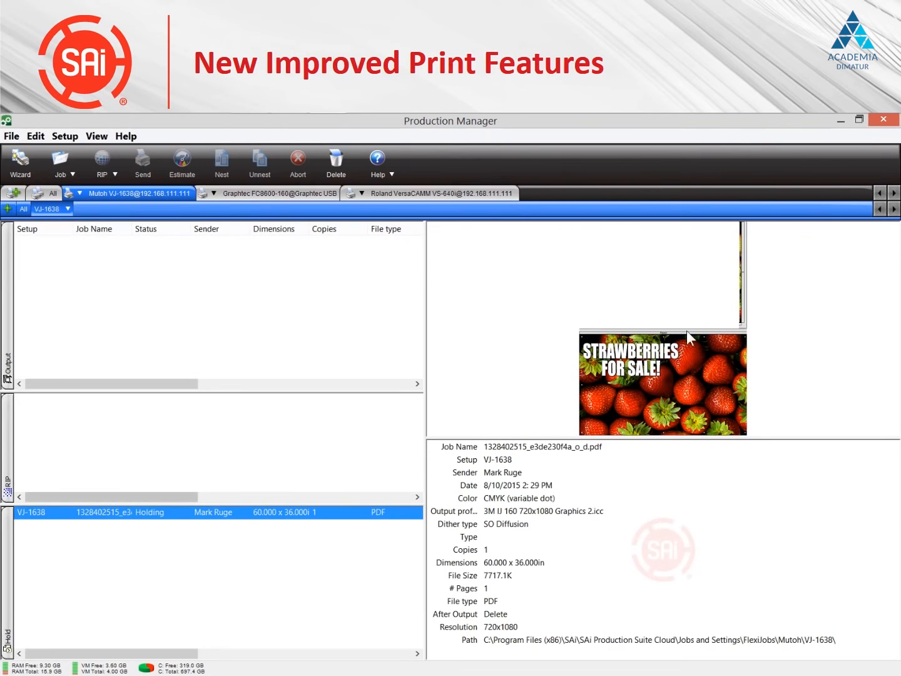
Reopen the held strawberry job's properties and fit the job to the media
double_click(194, 512)
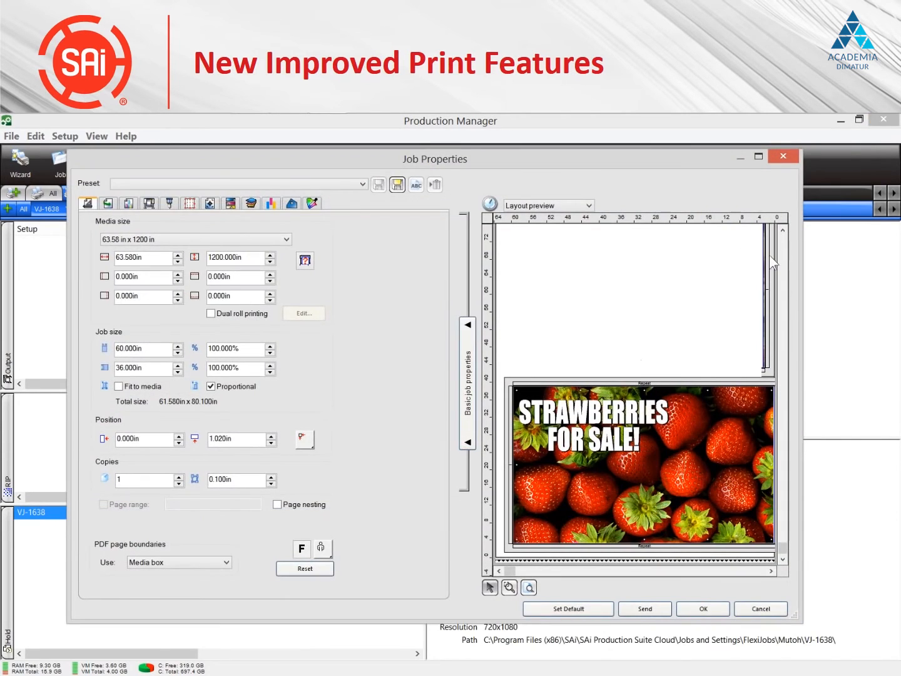
click(119, 386)
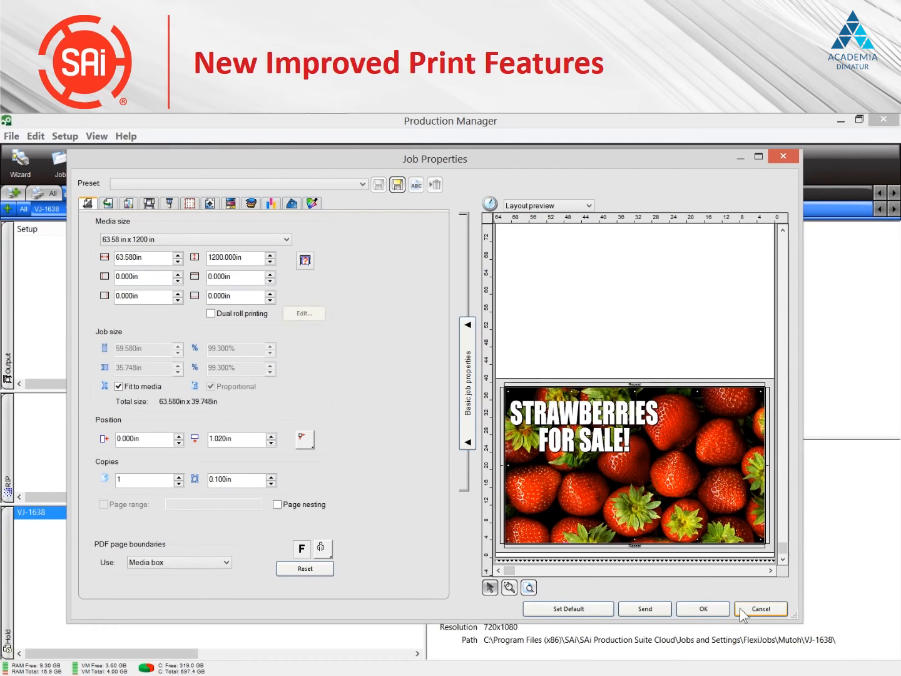
click(704, 609)
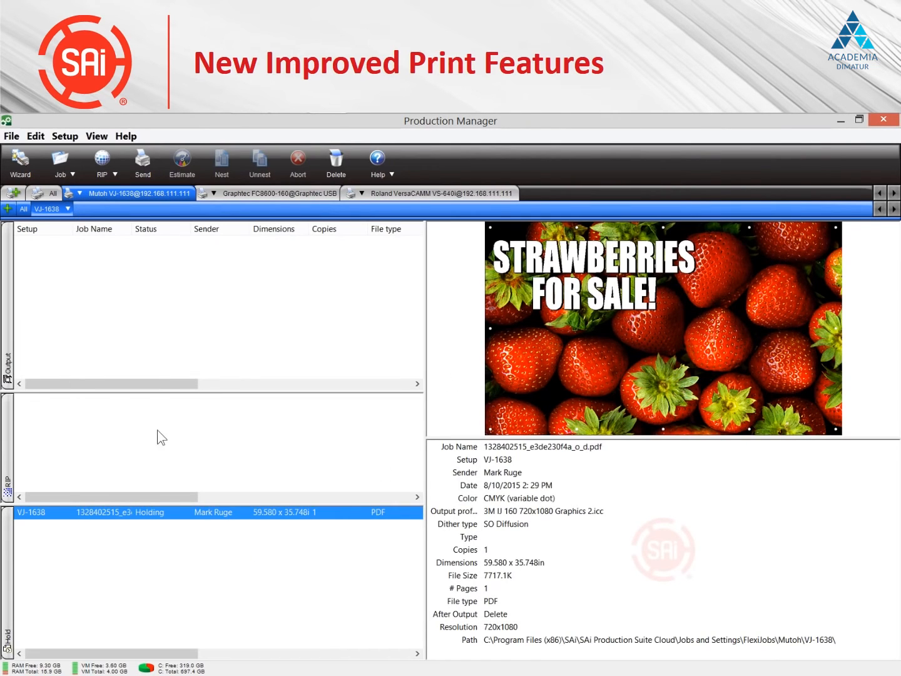
Turn off Fit to media for the strawberry job and scale it proportionally to about 21.55 × 12.93 in
double_click(224, 515)
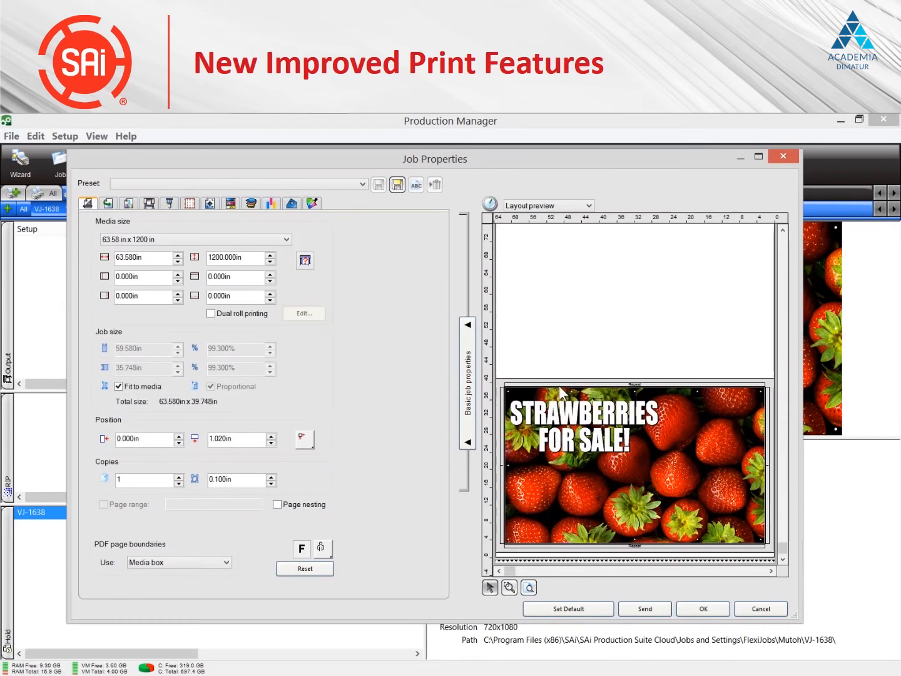
click(119, 386)
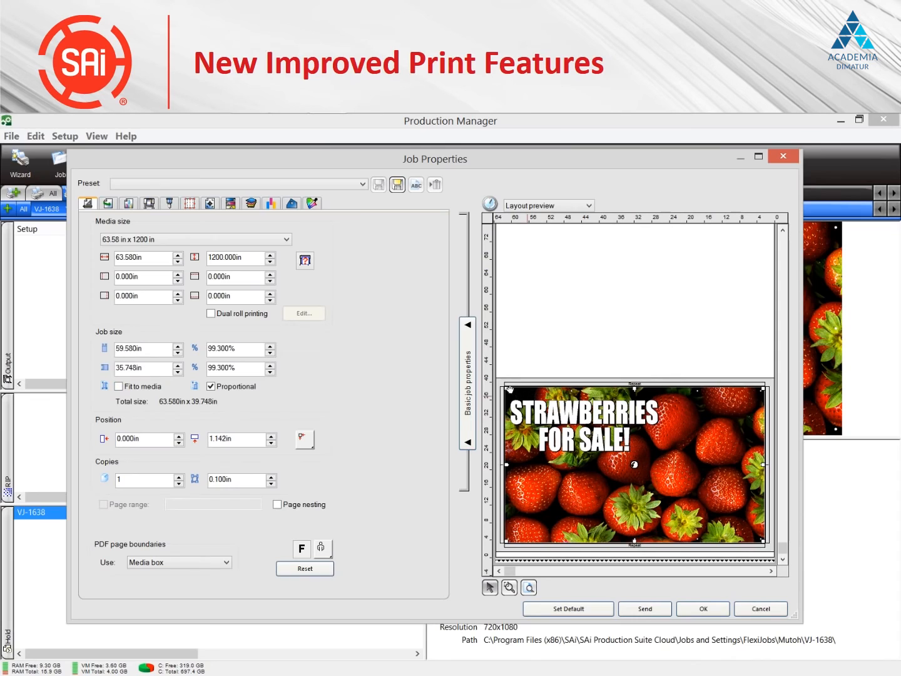
drag(508, 389, 670, 487)
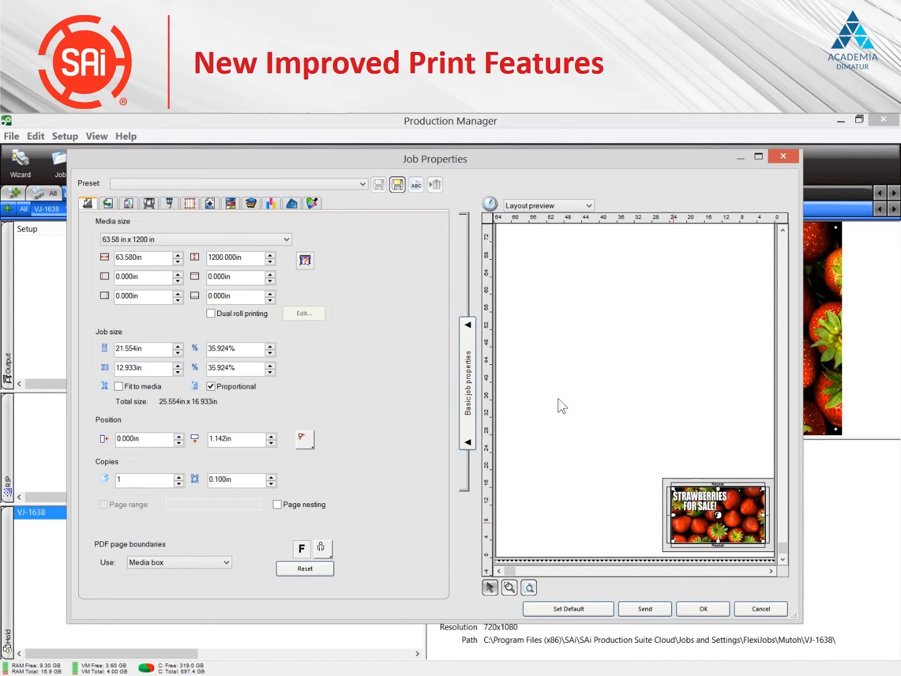
click(707, 608)
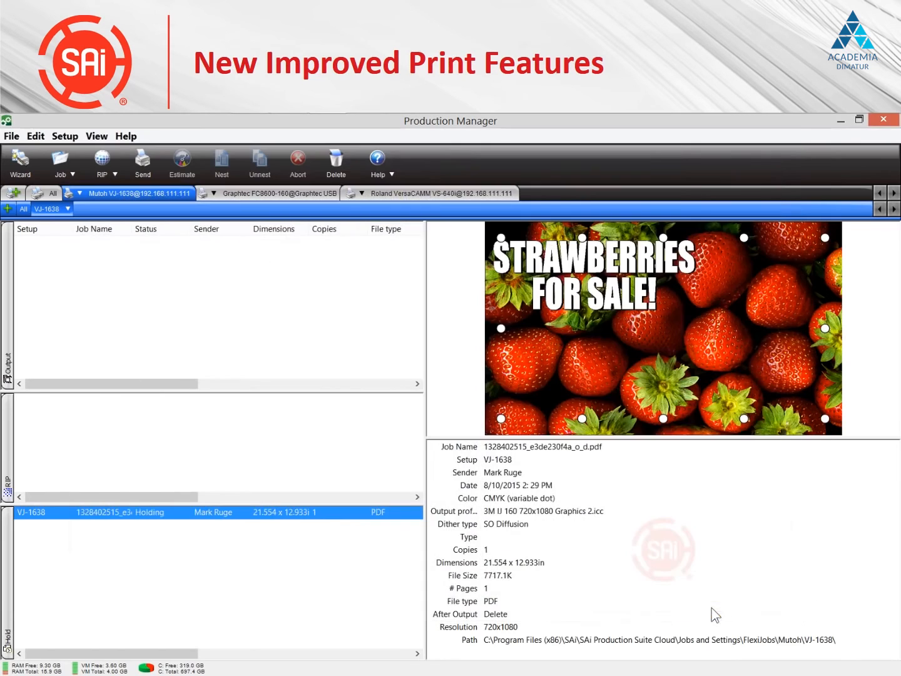
click(180, 540)
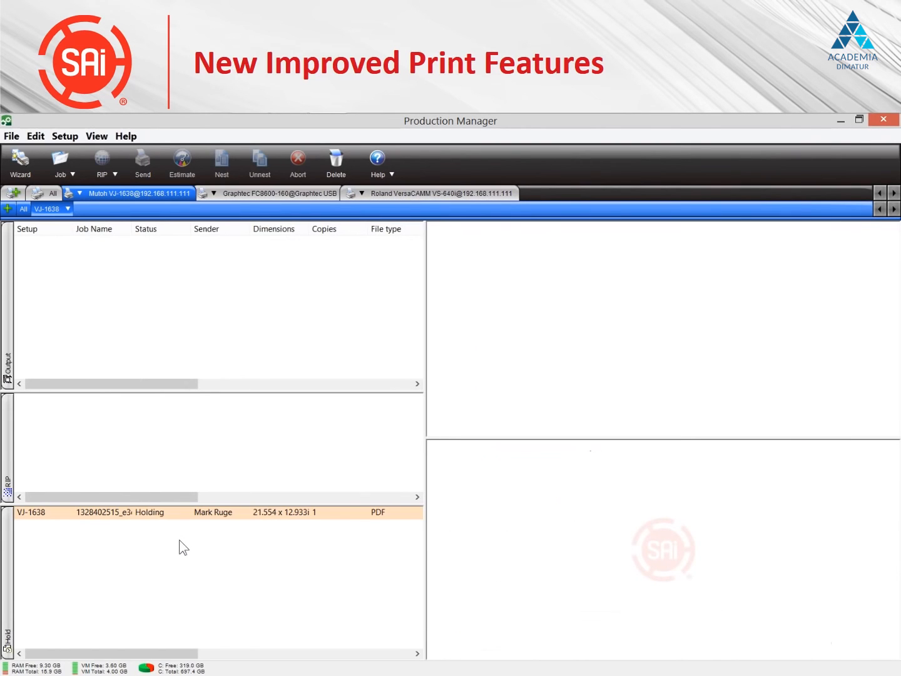
Add 2861462.jpg and ALABAMA LOGO.eps from the Demo Files folder to the VJ-1638 setup and select the logo job
click(65, 172)
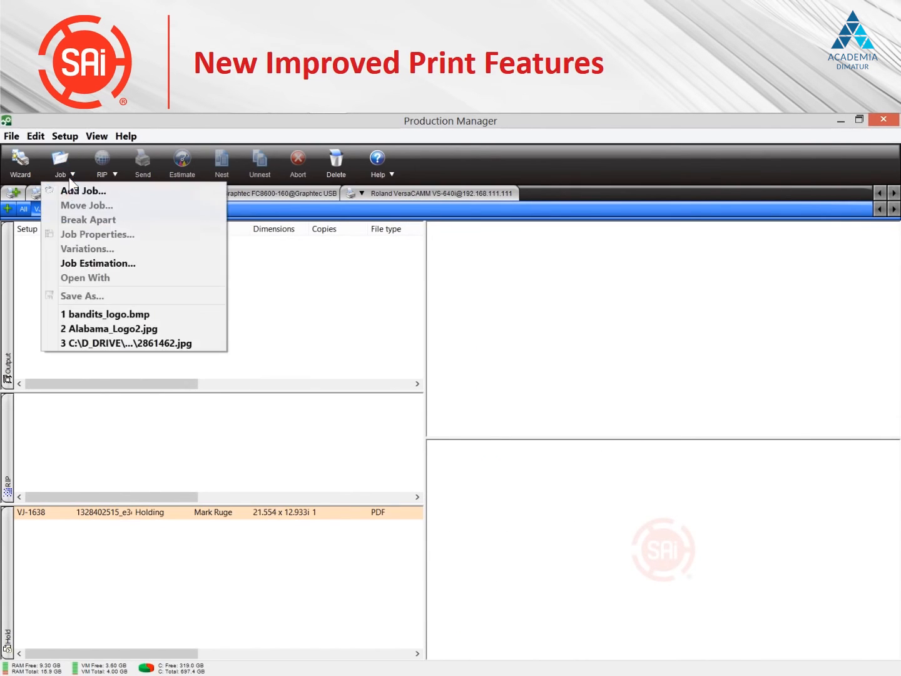
click(69, 191)
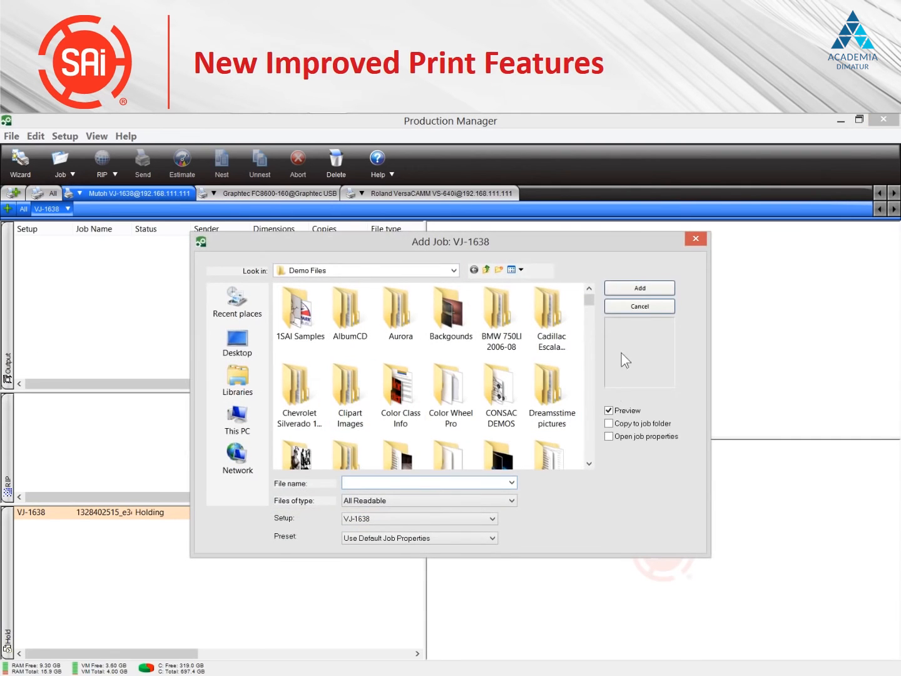
scroll(591, 450, down, 5)
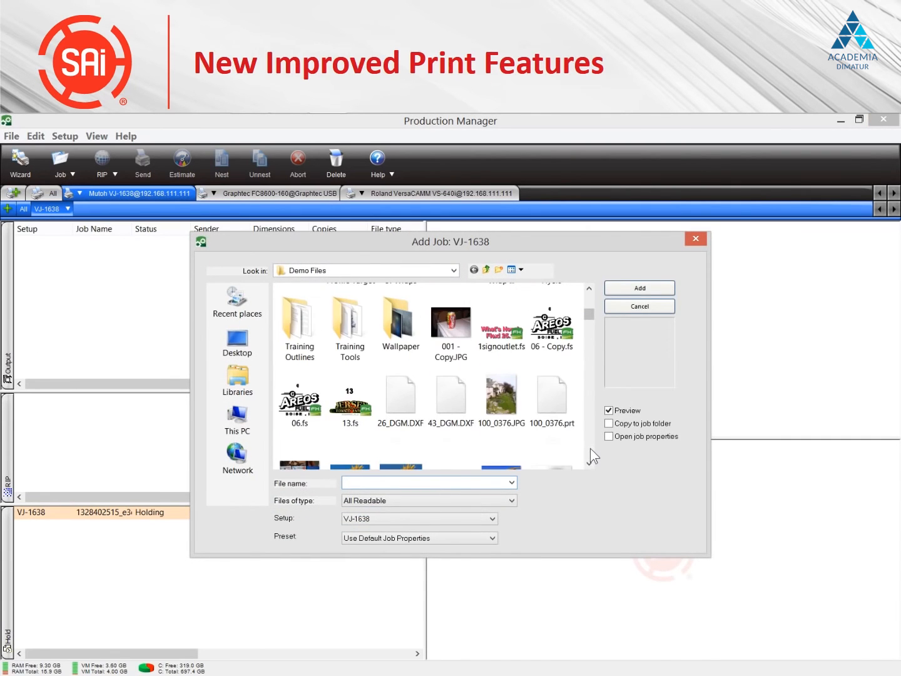
scroll(590, 449, down, 3)
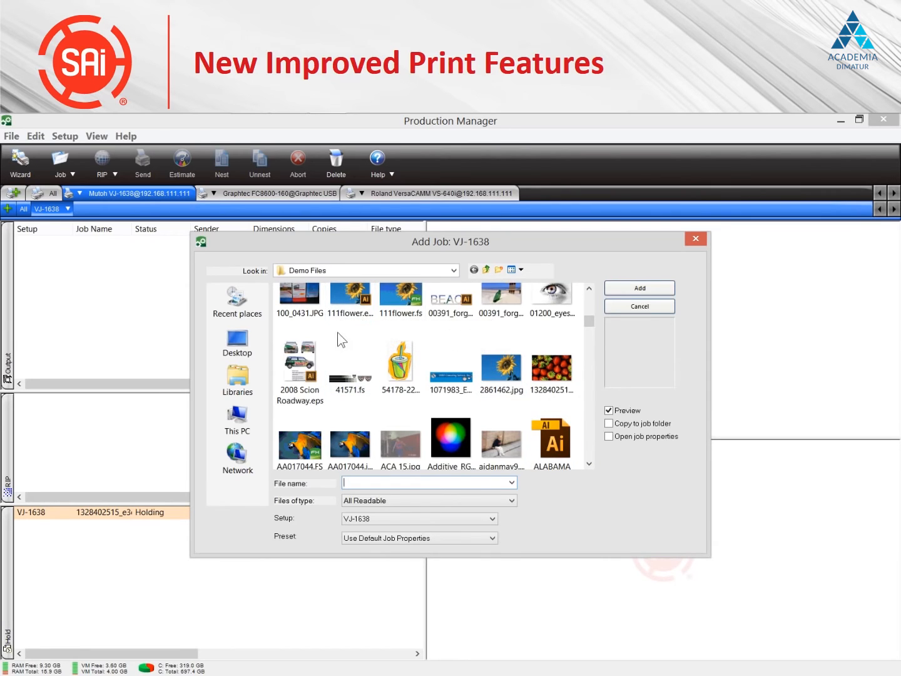
click(589, 288)
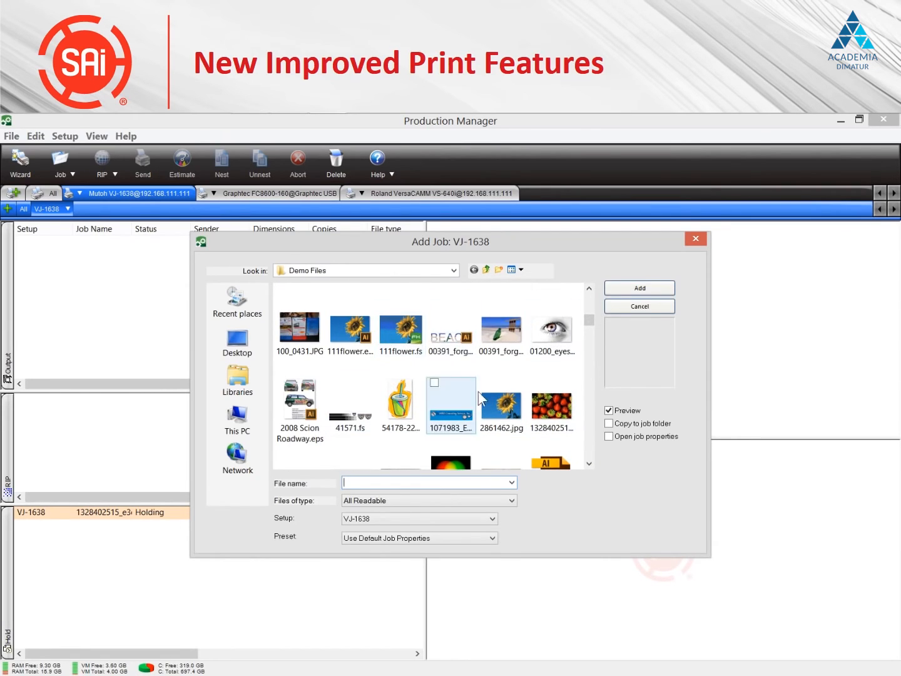
click(500, 398)
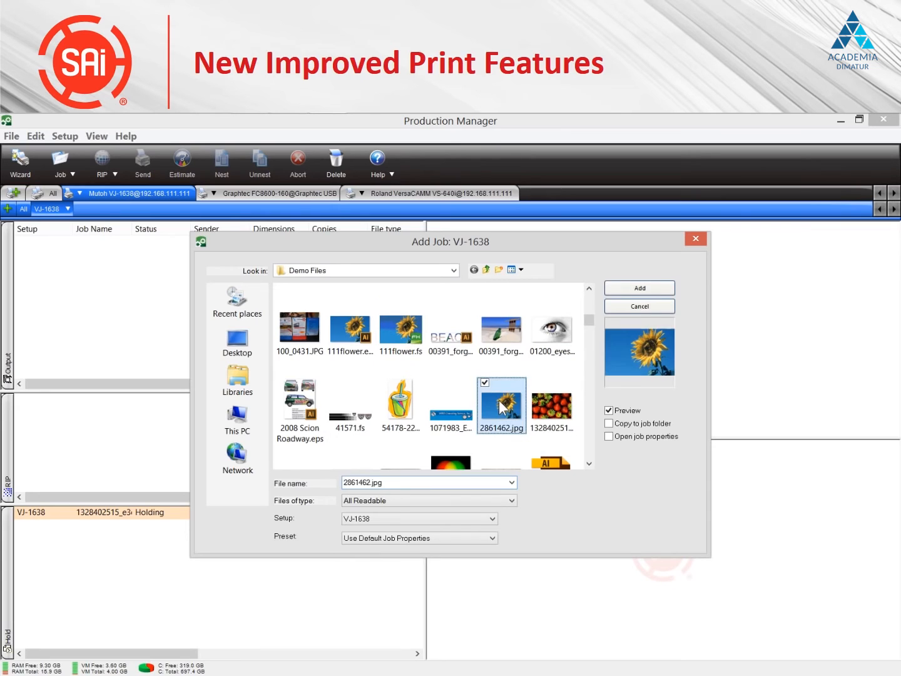
scroll(591, 465, down, 3)
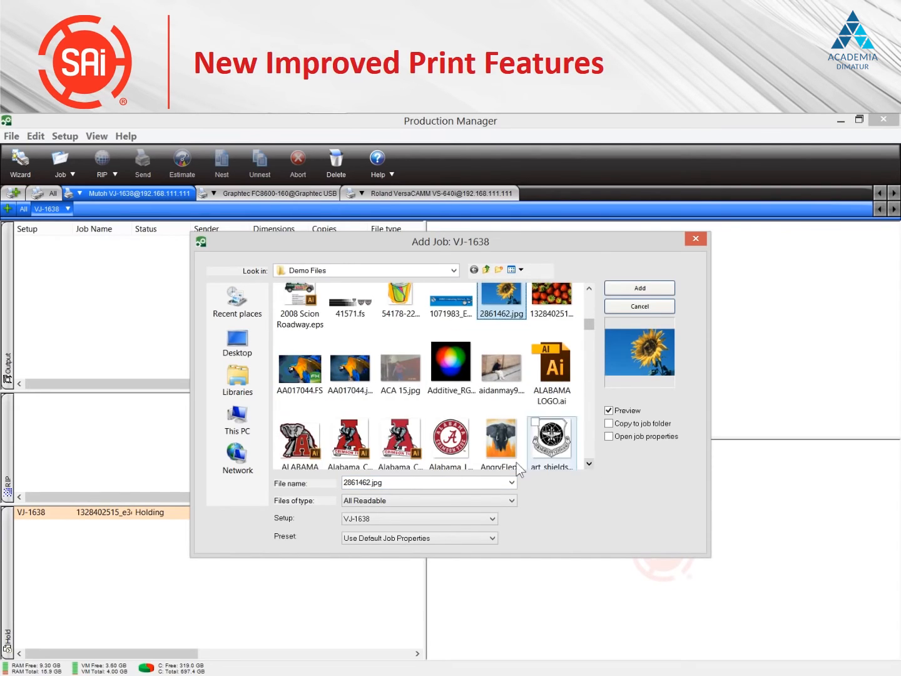
ctrl+click(310, 446)
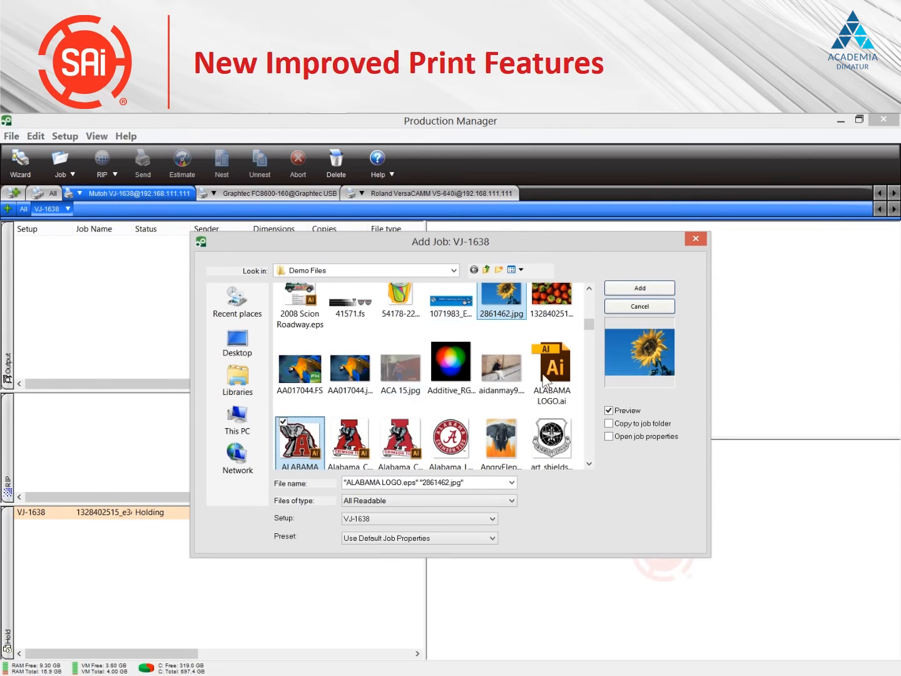
click(637, 287)
click(219, 538)
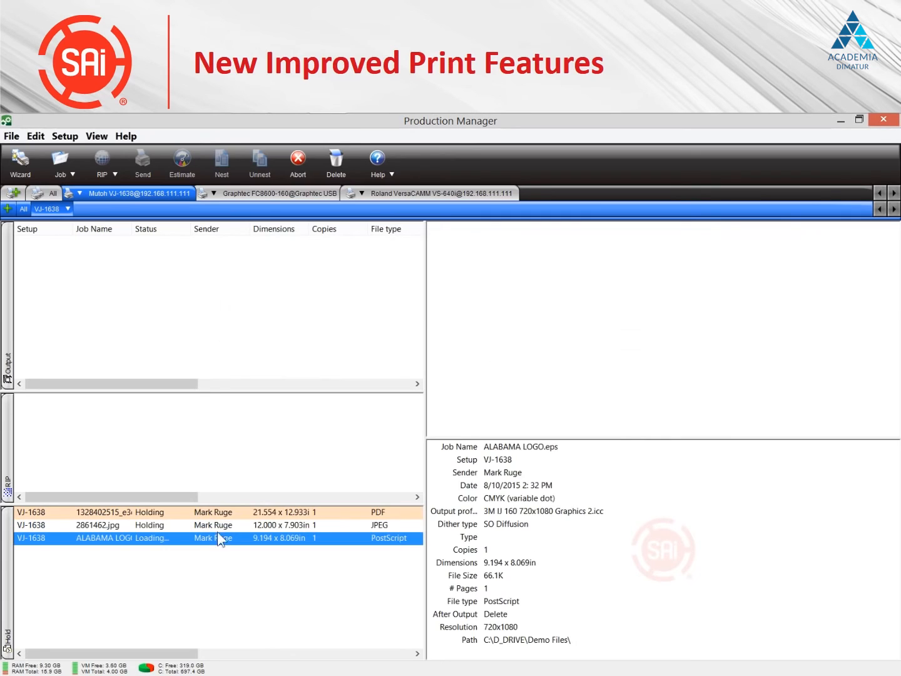
Preview the held strawberry, 2861462.jpg and ALABAMA LOGO.eps jobs one after another
click(217, 510)
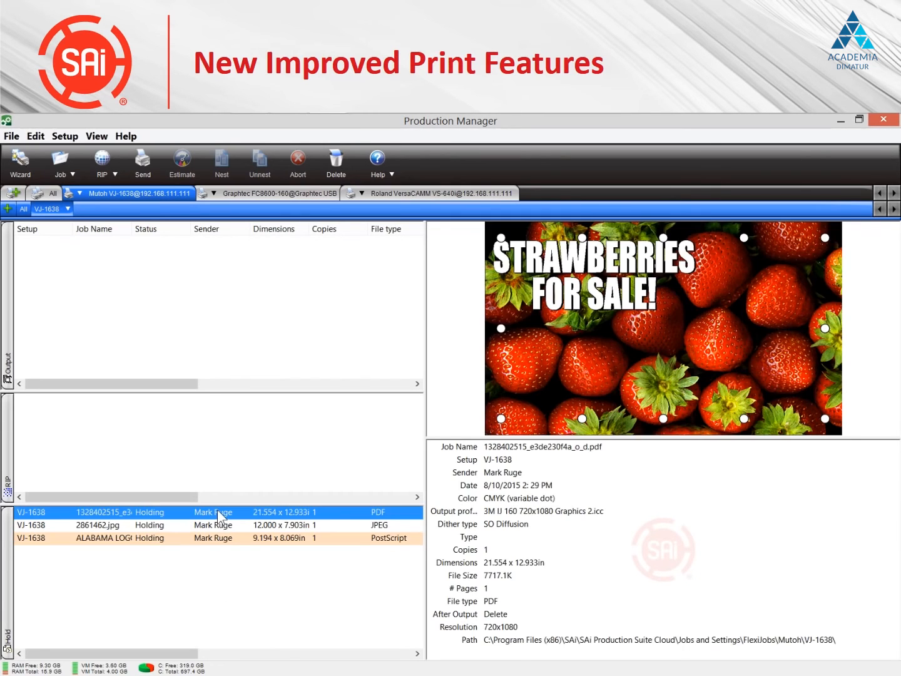
click(220, 525)
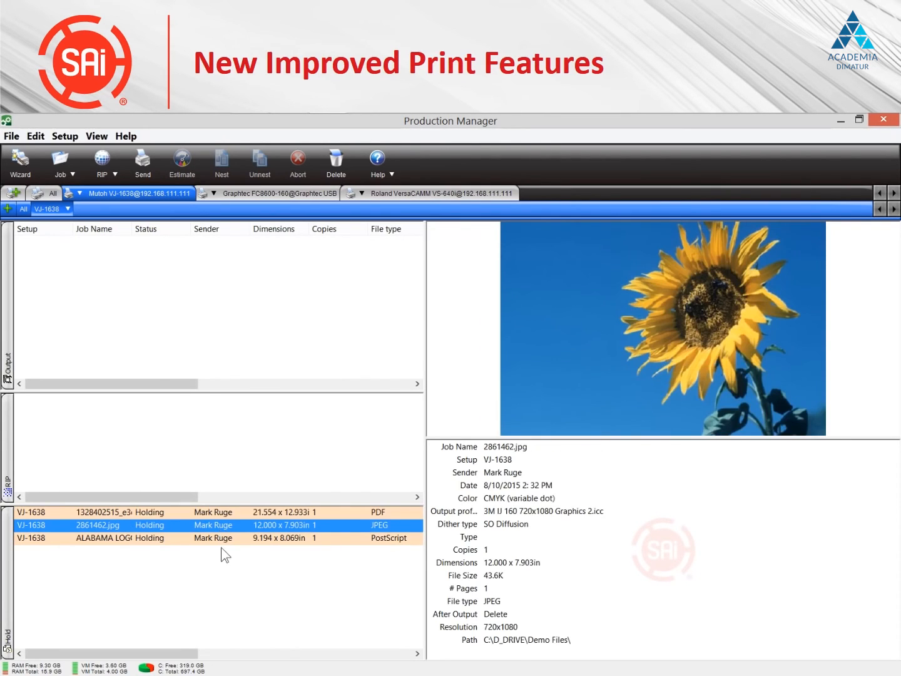
click(221, 538)
click(222, 588)
Try to nest all three held jobs of the VJ-1638 setup together
click(177, 512)
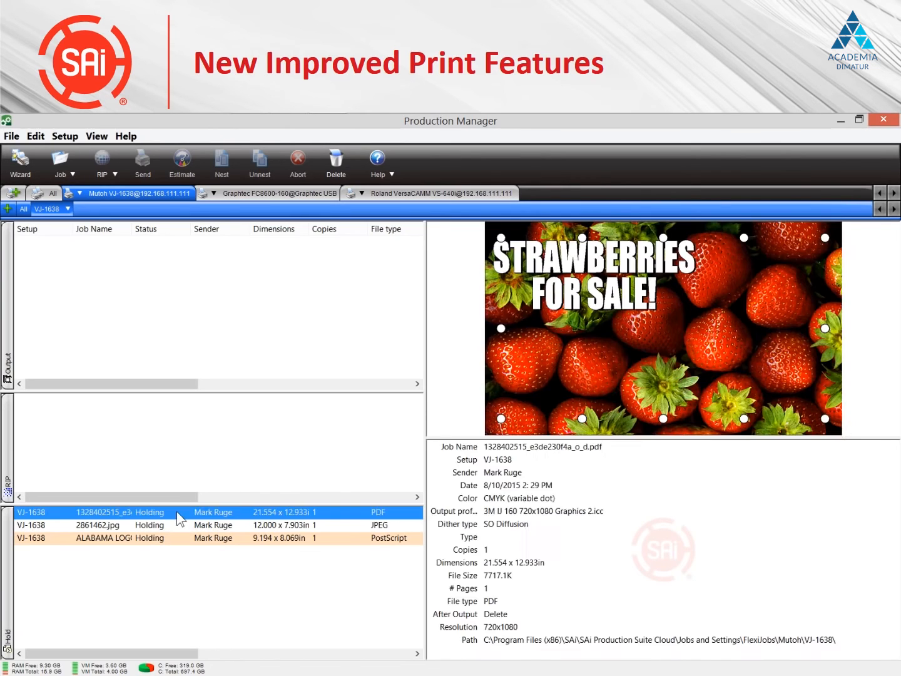
shift+click(191, 538)
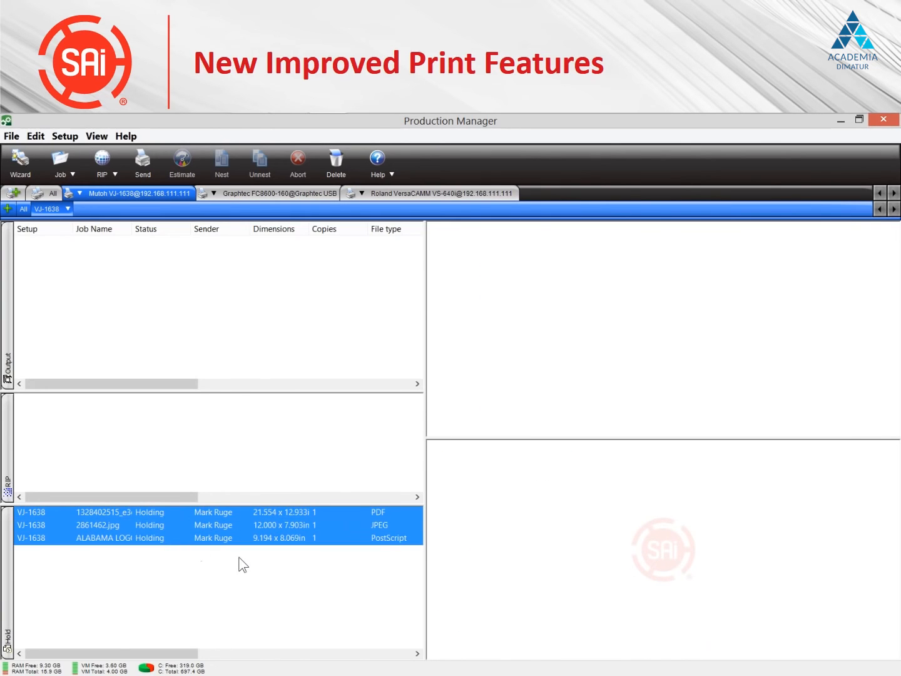
click(216, 166)
Nest the held jobs 2861462.jpg and ALABAMA LOGO.eps together
click(229, 527)
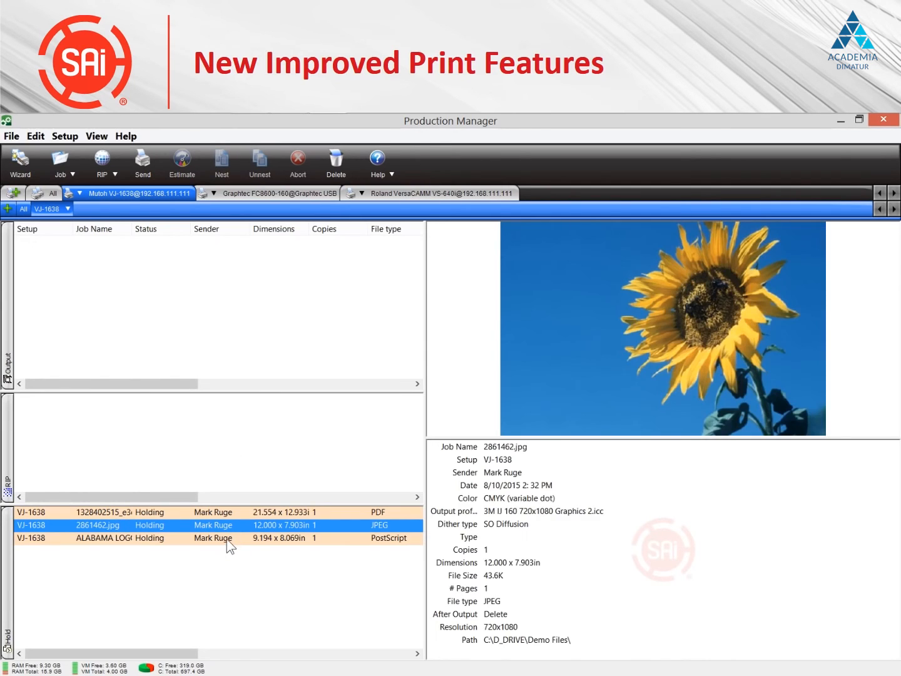
shift+click(228, 539)
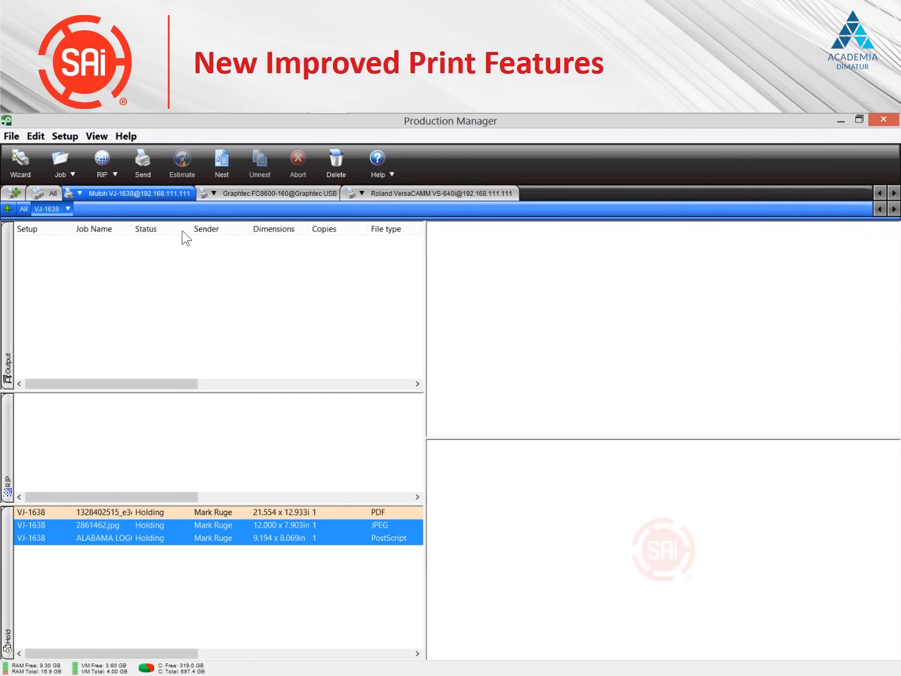
click(221, 161)
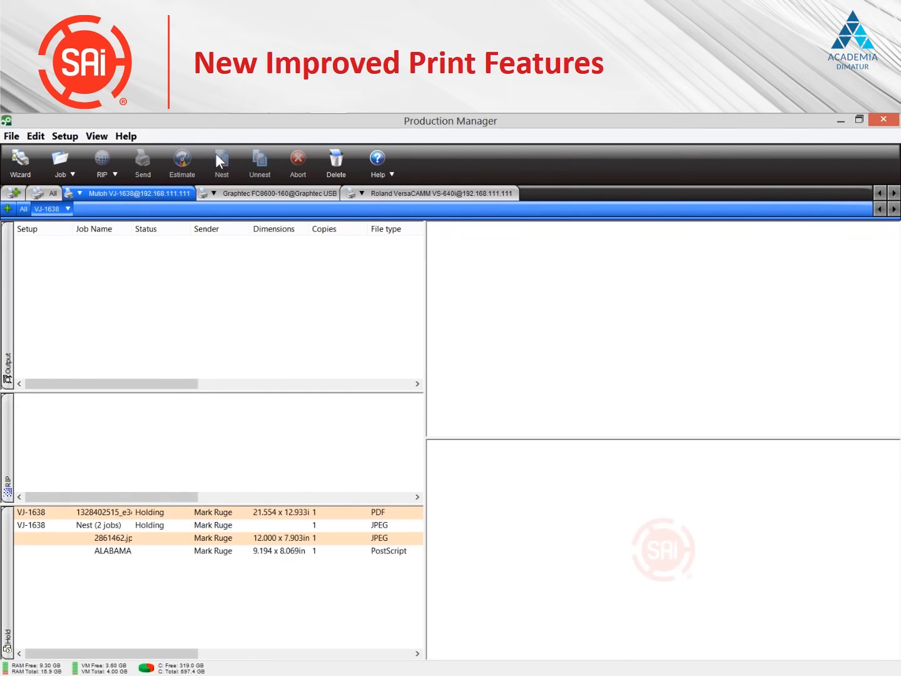
Open the job properties of the two-job nest and set the Alabama logo's copies to 4
click(160, 514)
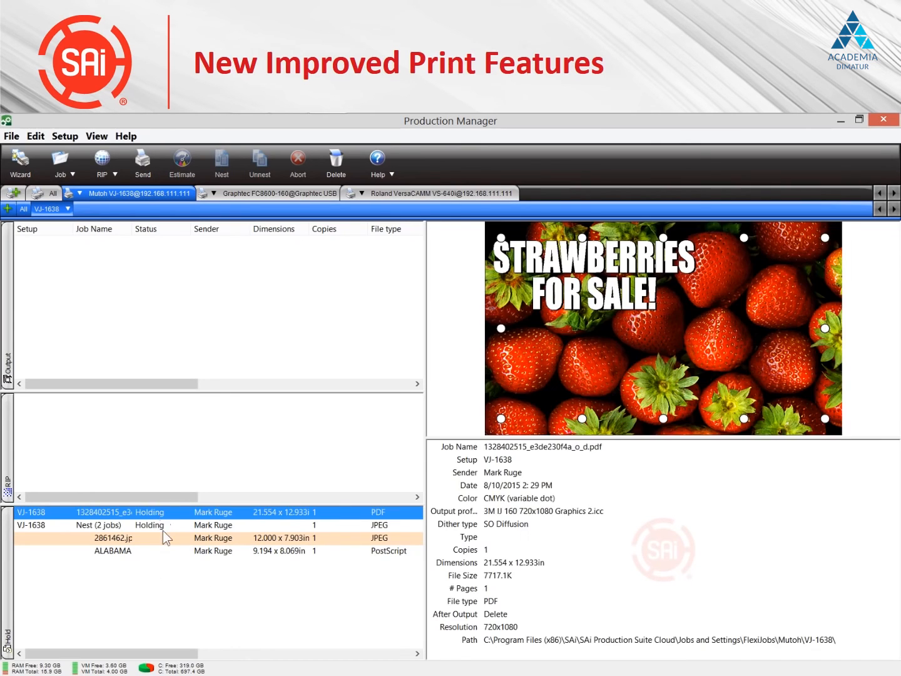
click(160, 526)
double_click(158, 526)
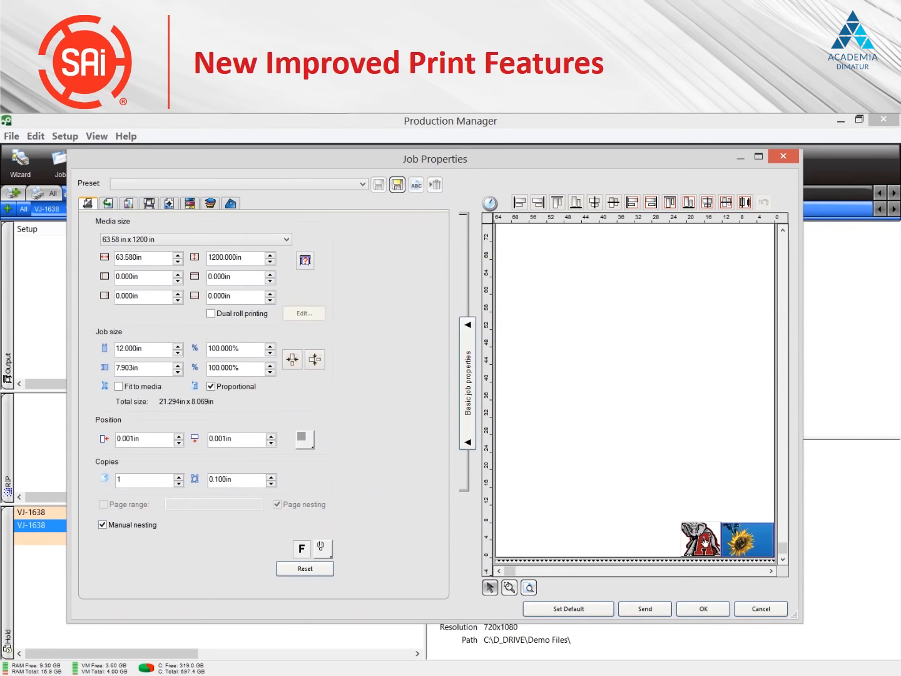
click(706, 542)
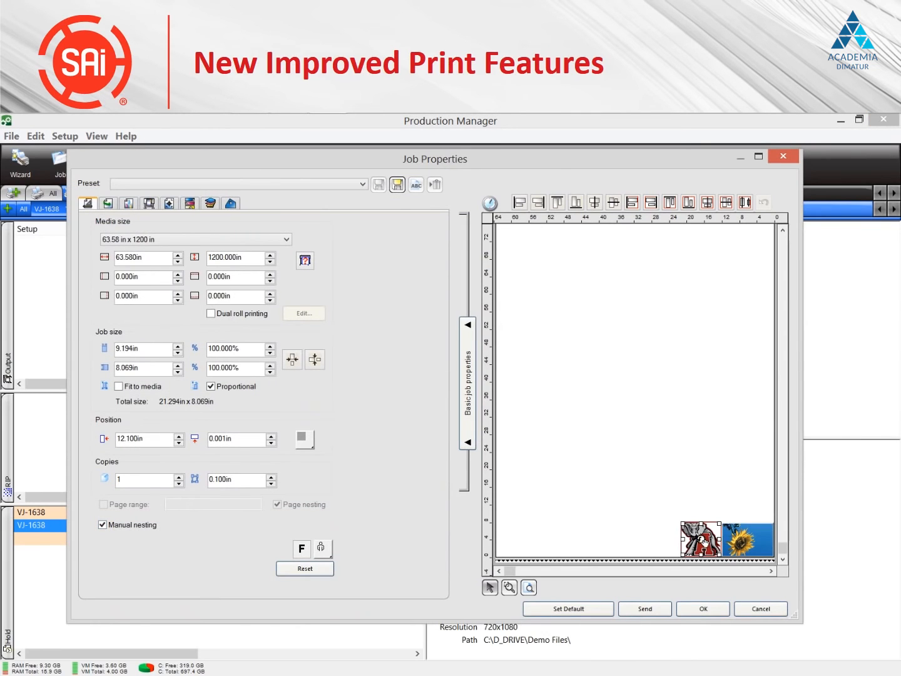
click(179, 476)
click(179, 477)
click(178, 477)
Enlarge the sunflower image proportionally to about 21.05 × 13.86 in and set its copies to 2
click(758, 549)
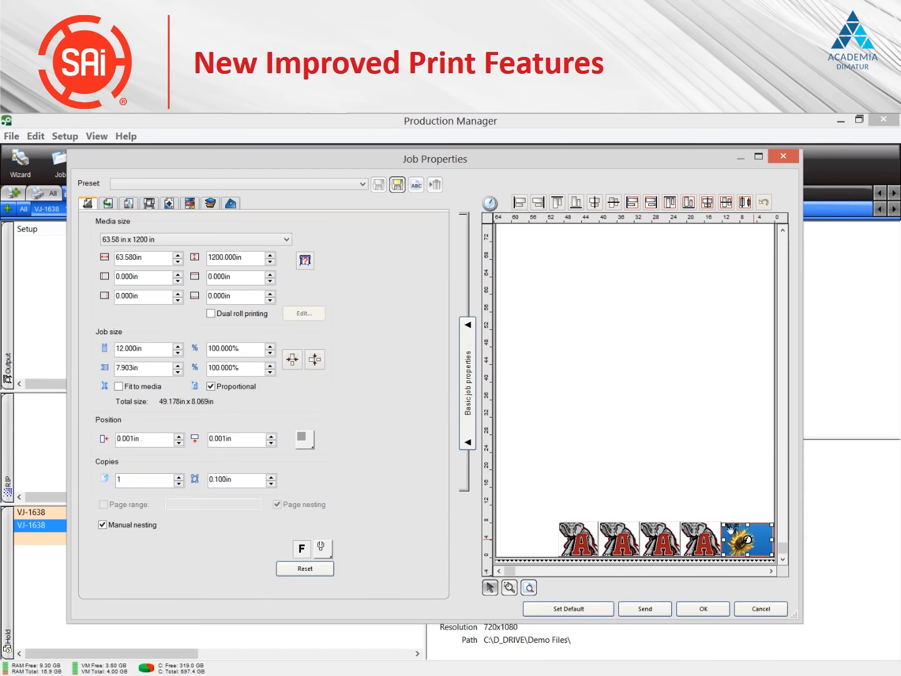
drag(724, 524, 682, 496)
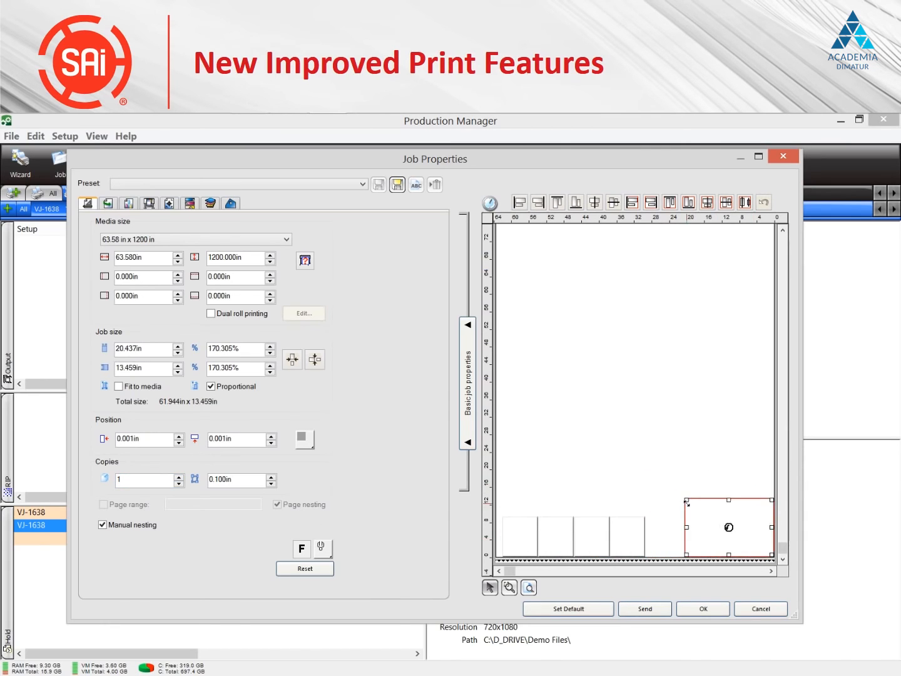
click(179, 477)
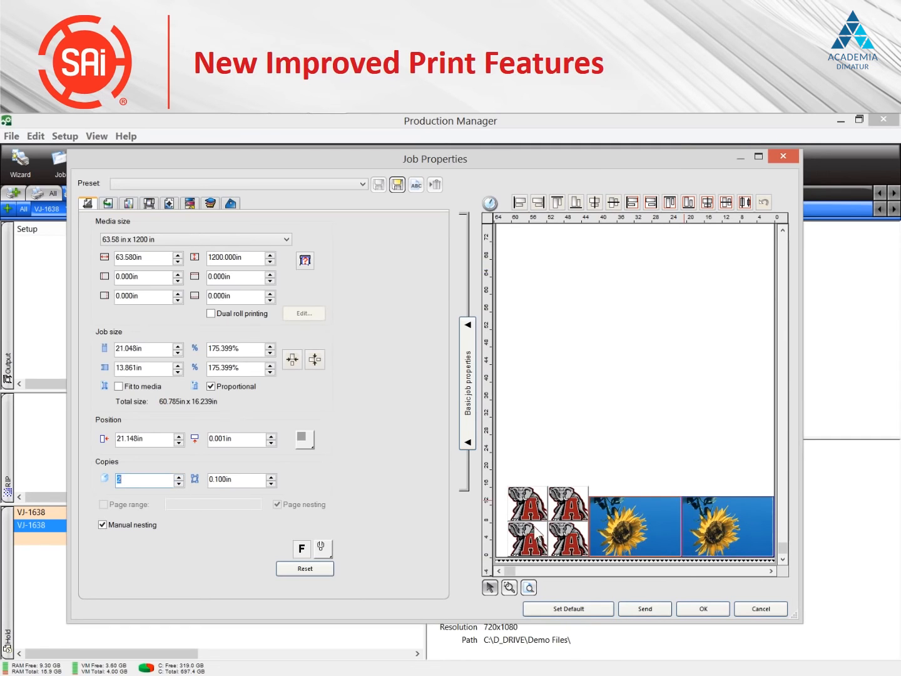
Move two of the logo copies apart into the empty media area above the nest and rotate the logos a quarter turn
drag(566, 500, 689, 447)
drag(538, 493, 571, 426)
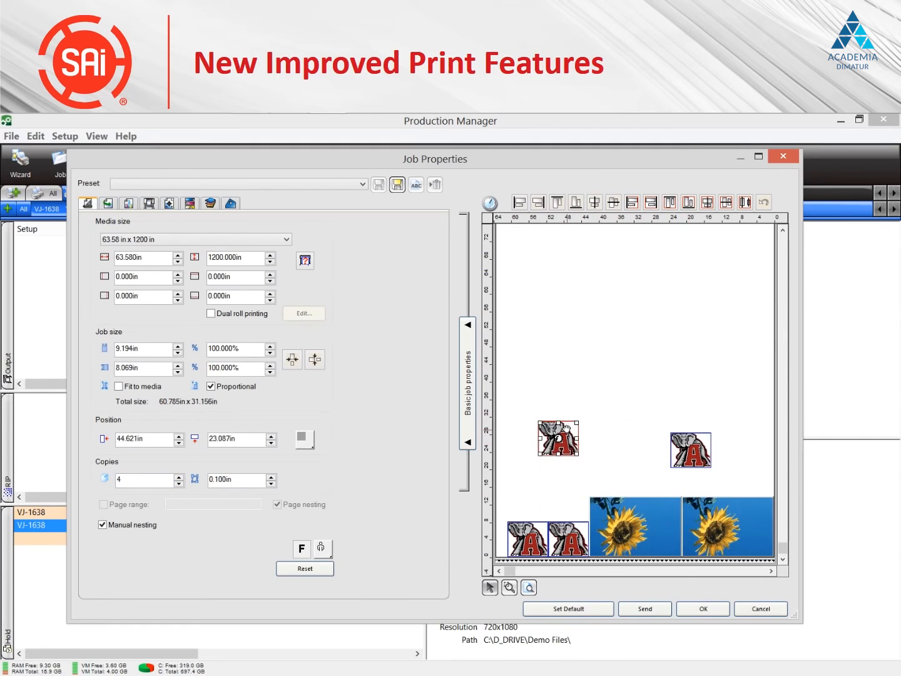
click(321, 549)
click(321, 574)
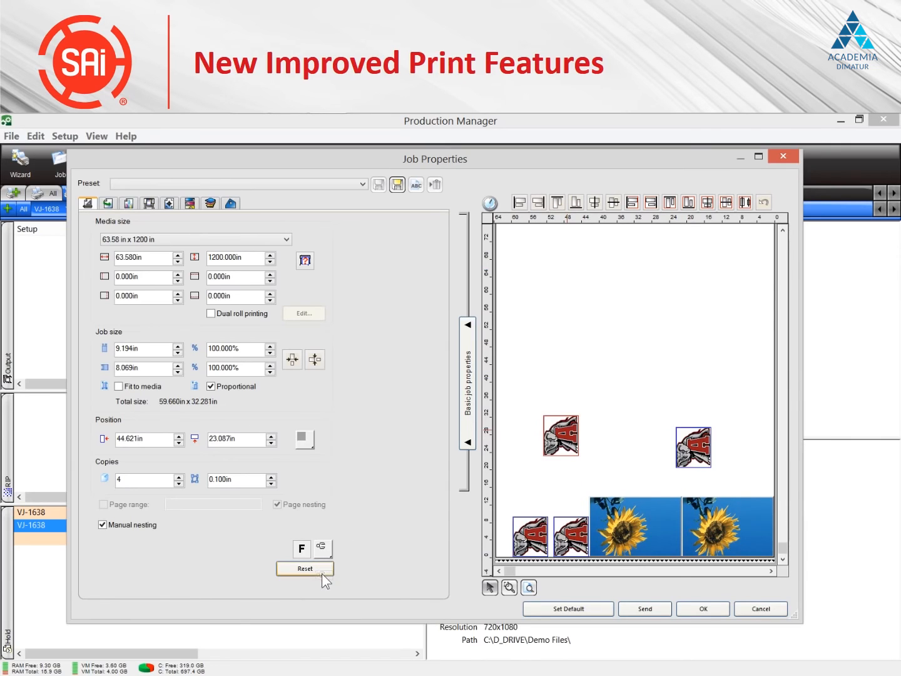
Align the two separated logo copies on a common horizontal centre line and move them close together just above the other two logos
drag(549, 383, 729, 468)
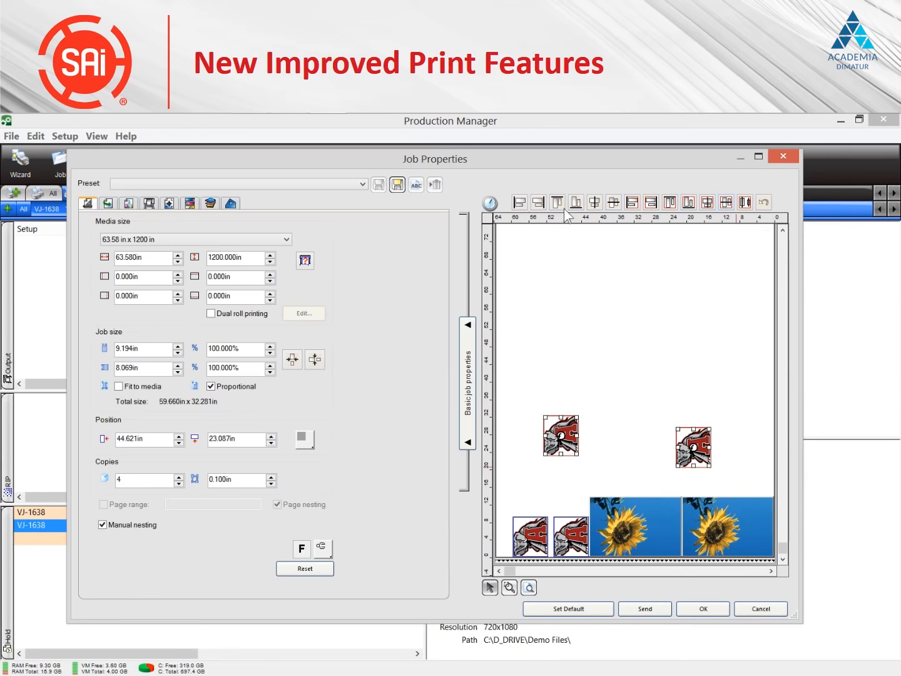
click(613, 203)
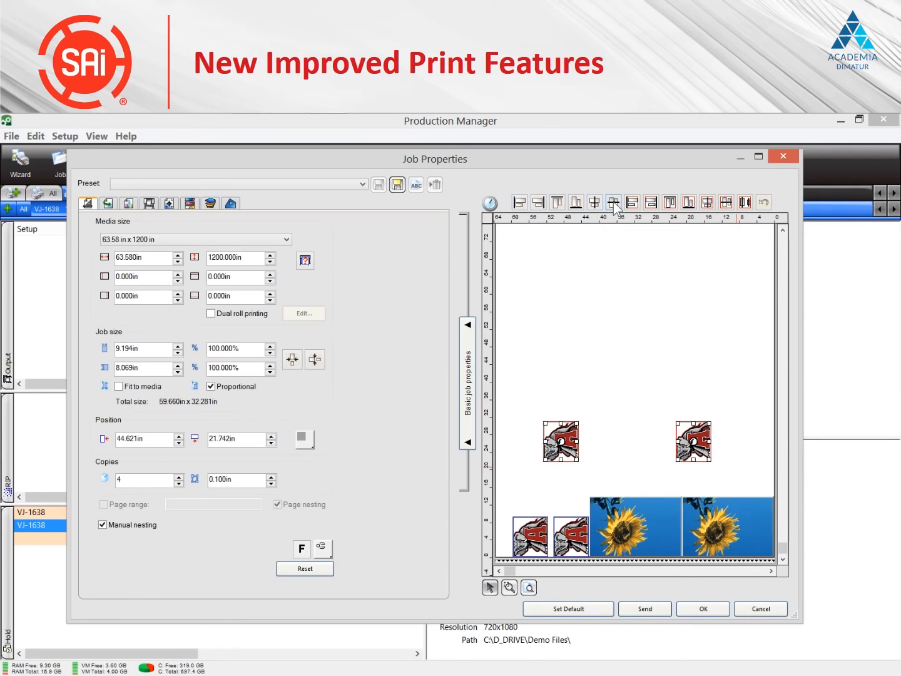
drag(694, 439, 611, 437)
drag(590, 390, 525, 486)
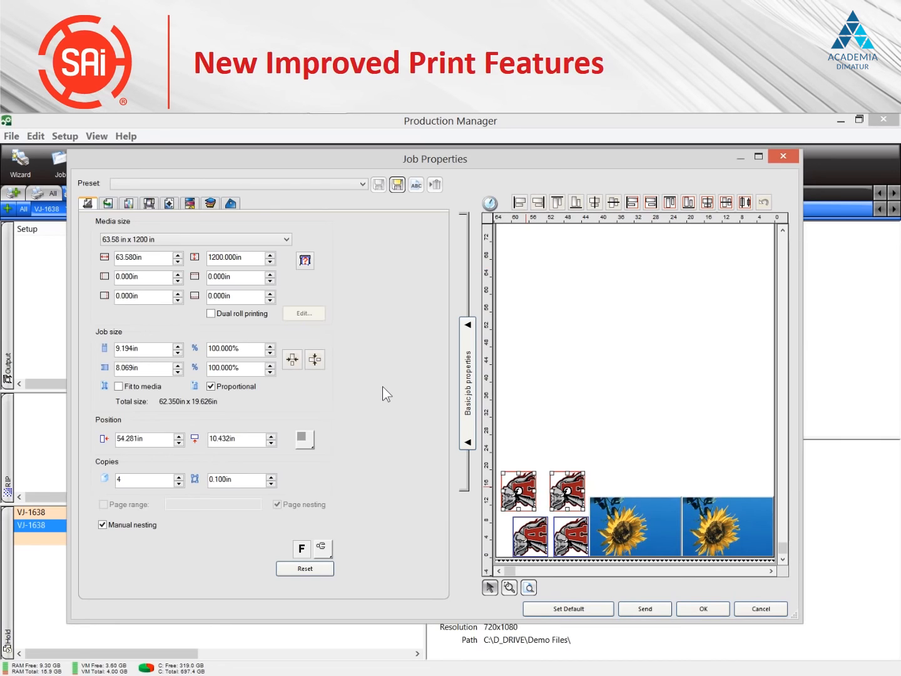
Review the nest's color correction settings and close the job properties without applying the changes
click(129, 204)
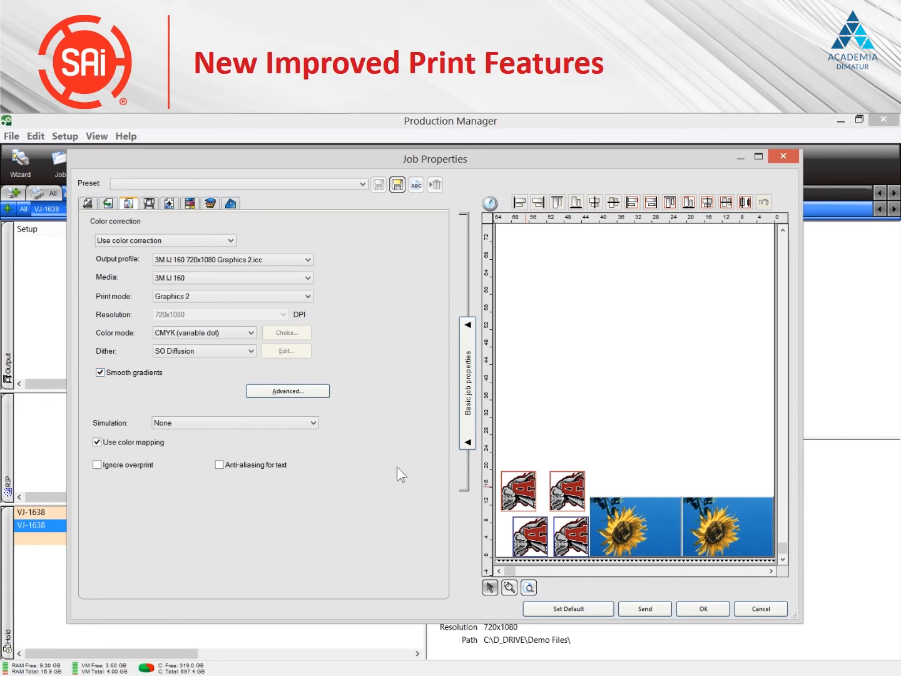
click(751, 607)
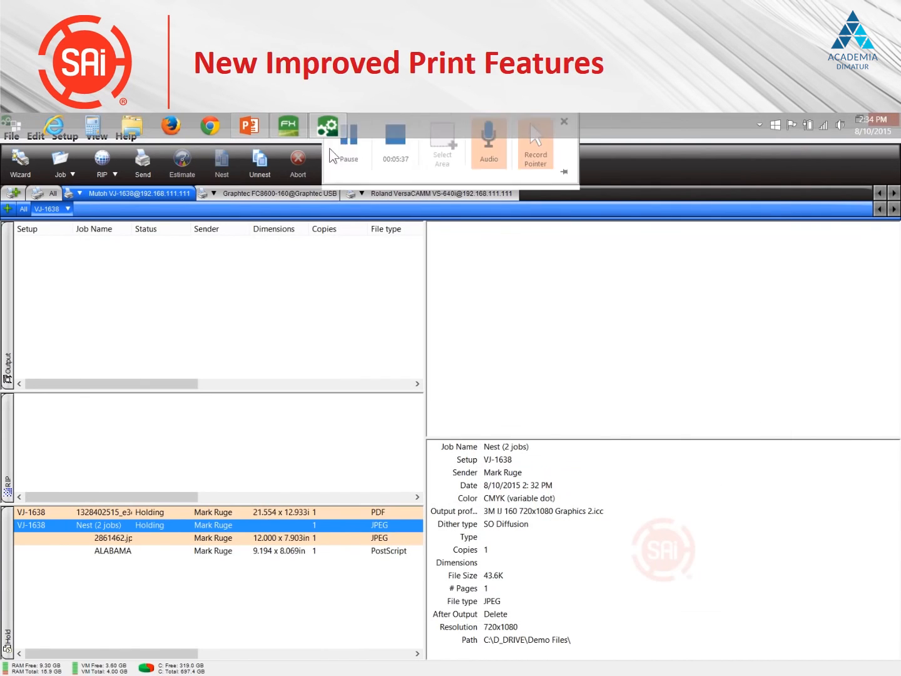
click(327, 122)
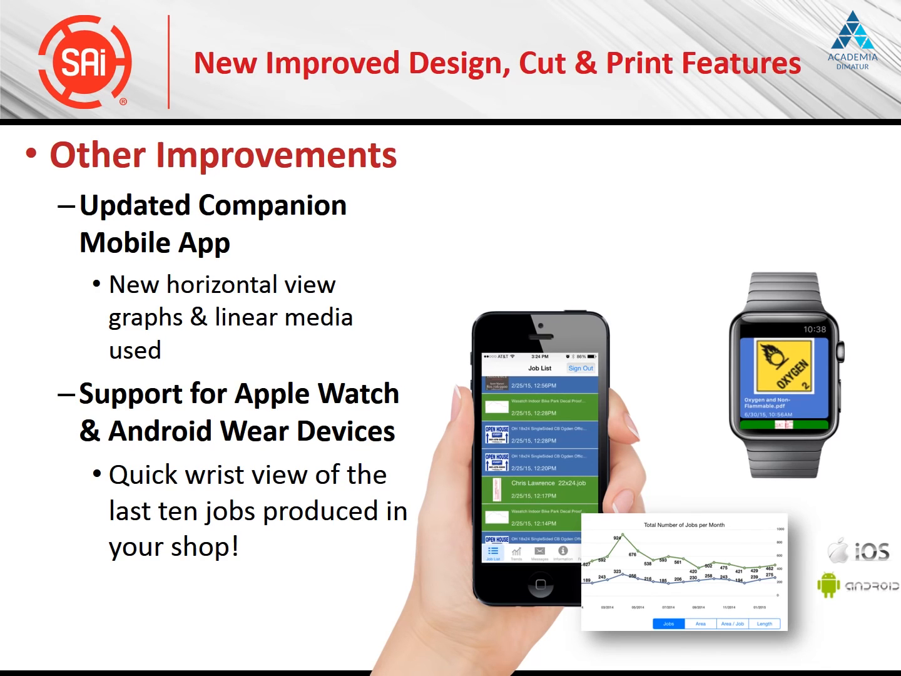
key(Right)
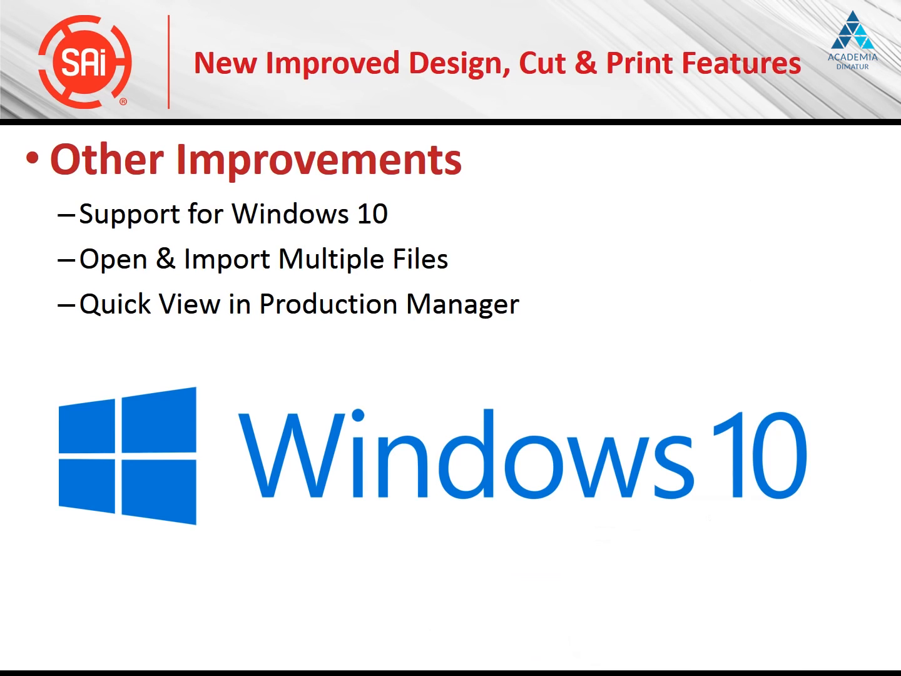